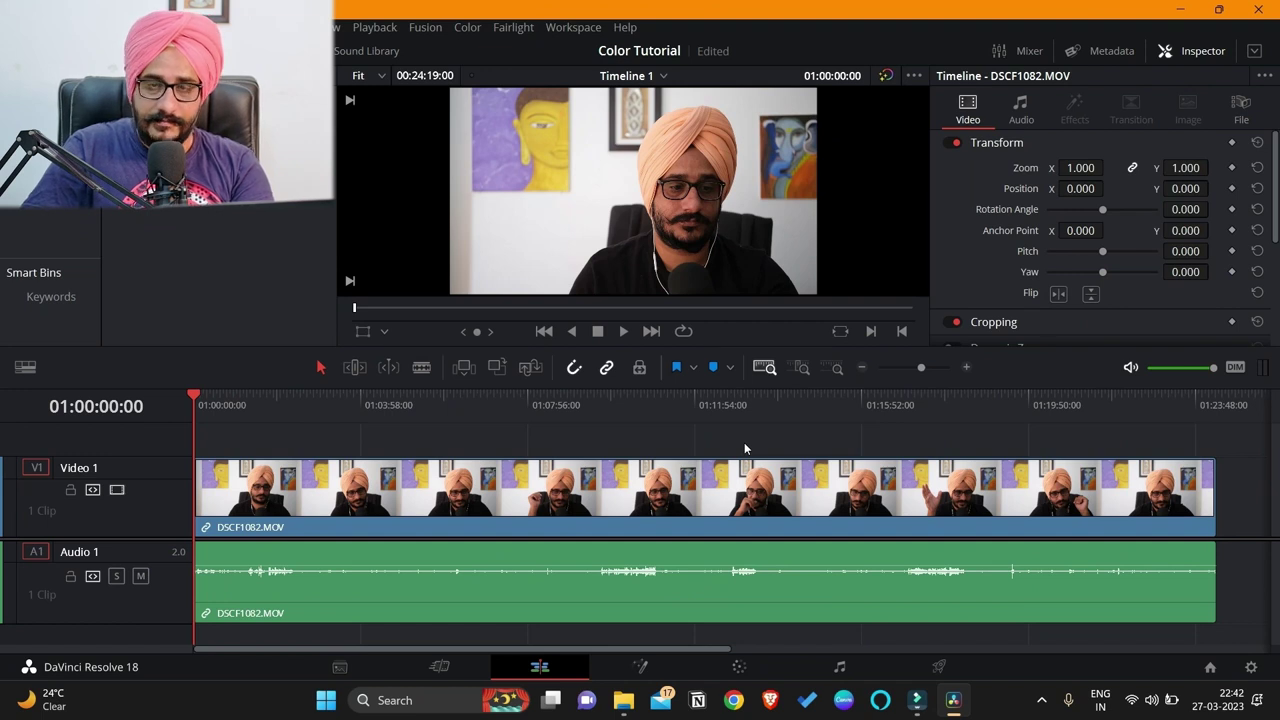
left_click(592, 535)
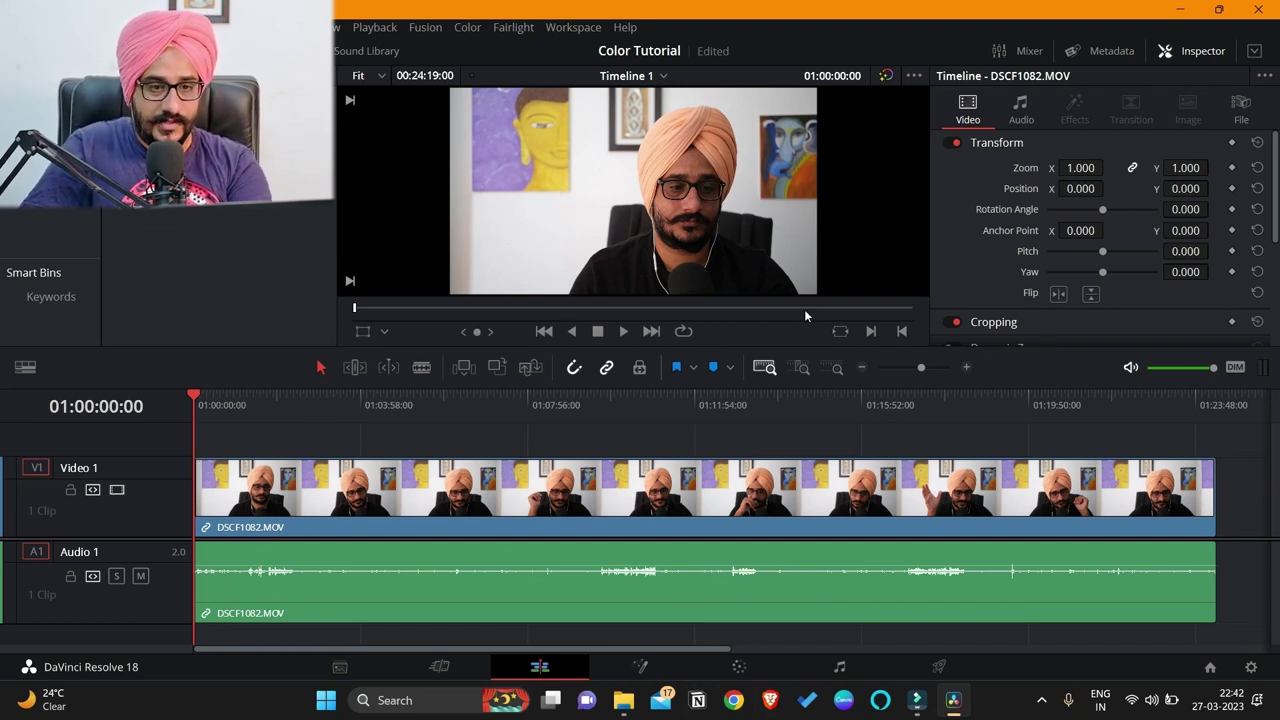
key("p")
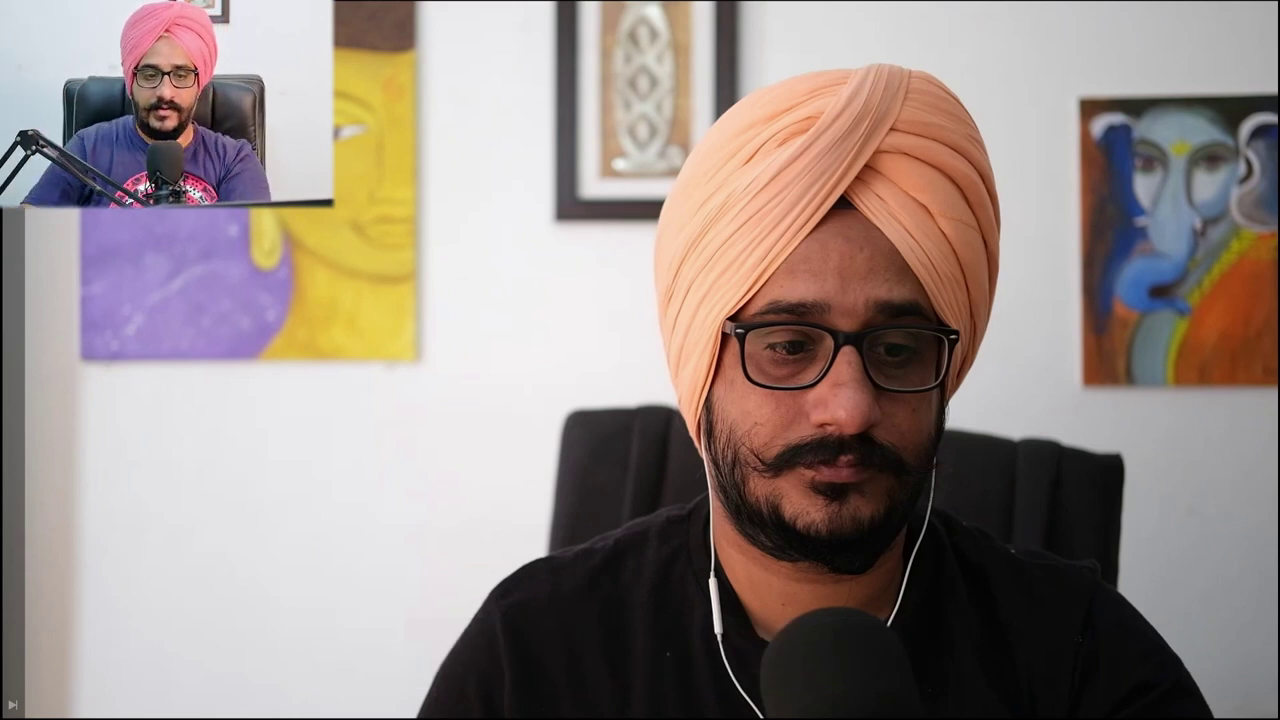
mouse_move(924, 370)
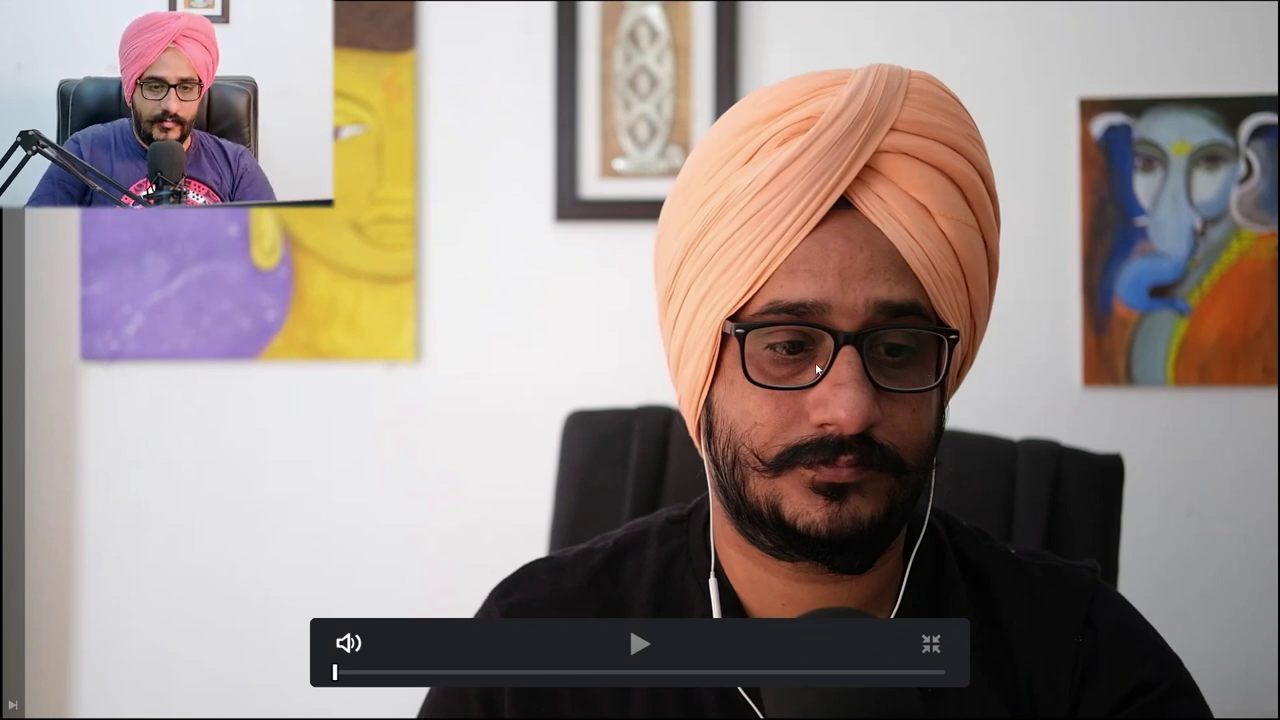
key("Escape")
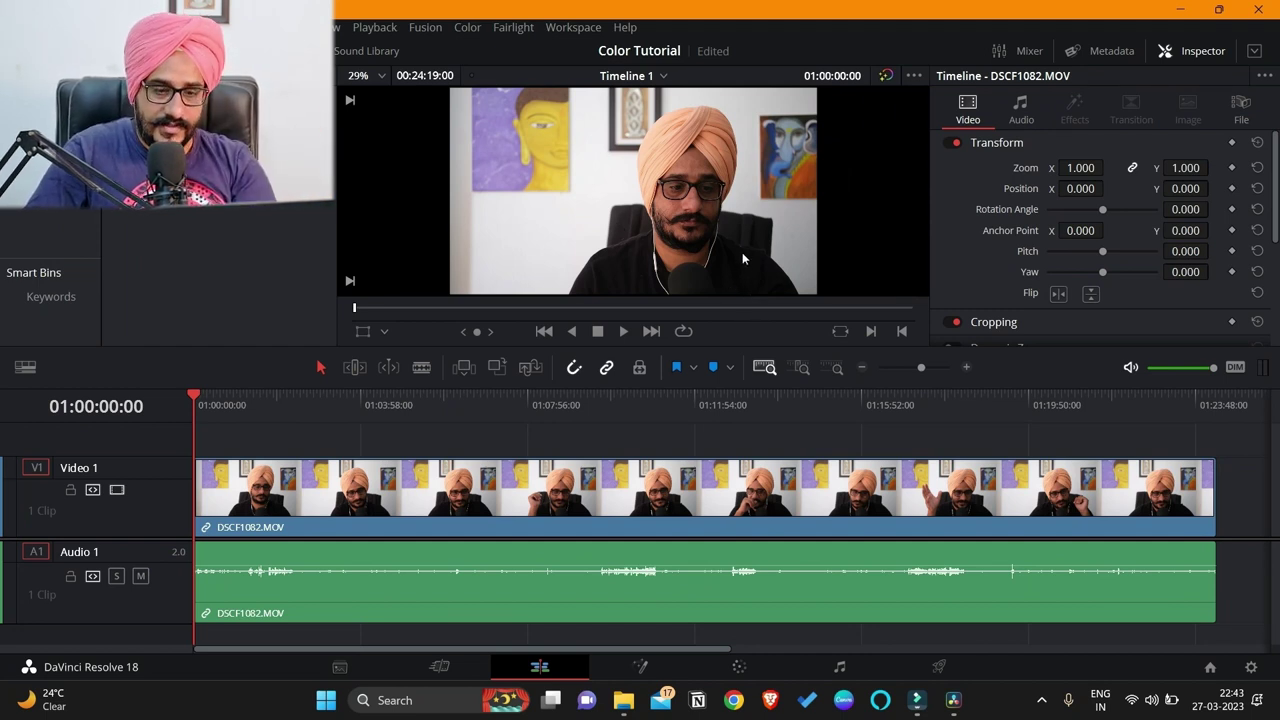
Switch to the Color page and add two serial nodes, extending the graph to nodes 01–03.
left_click(840, 666)
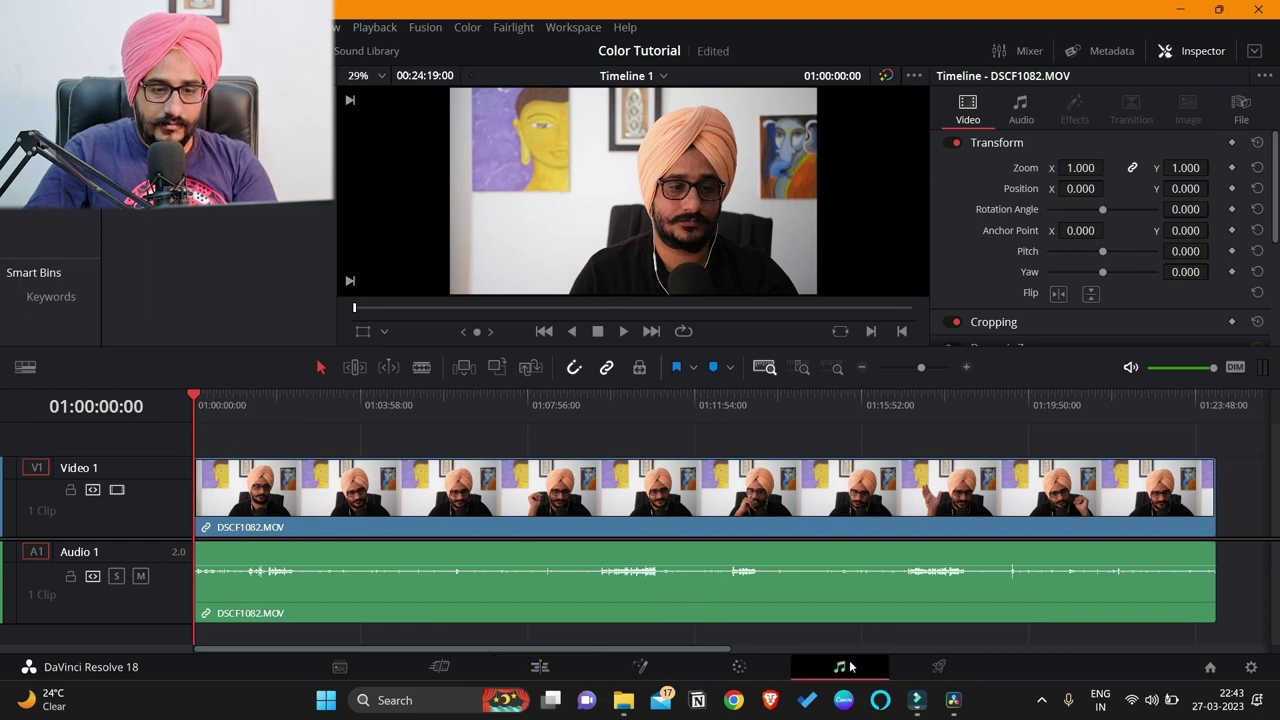
left_click(739, 666)
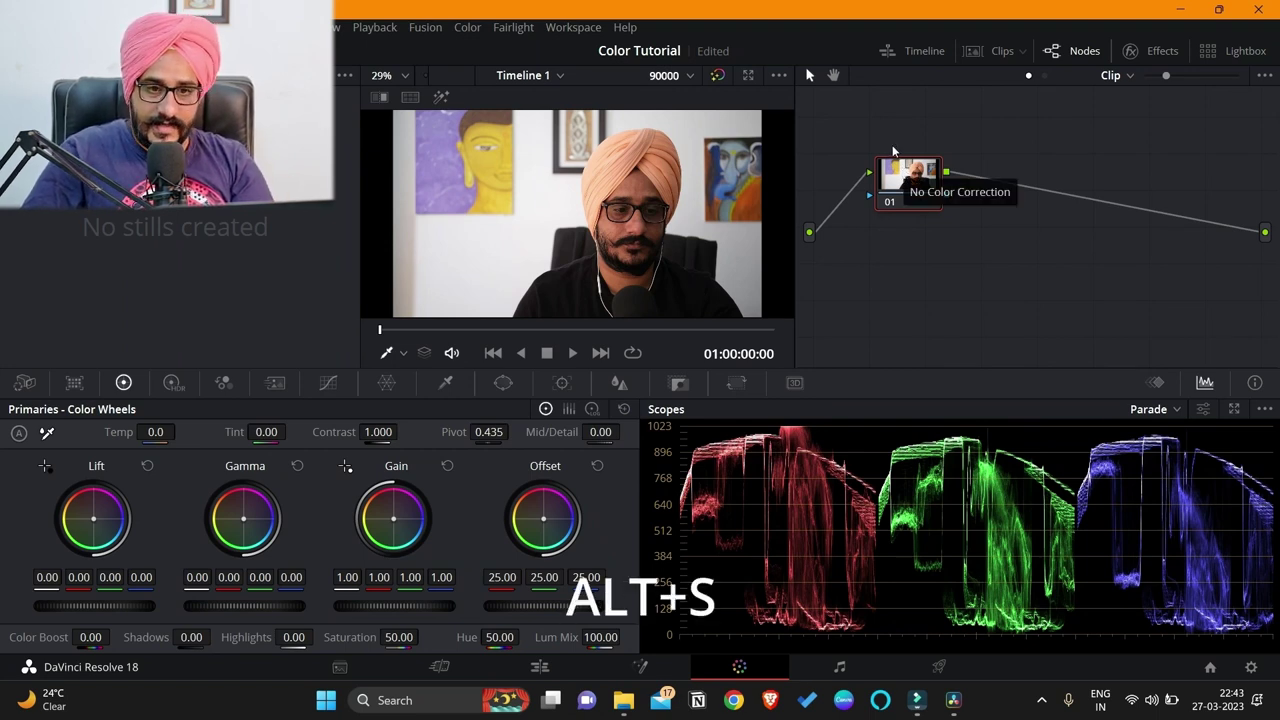
key("alt+s")
key("alt+s")
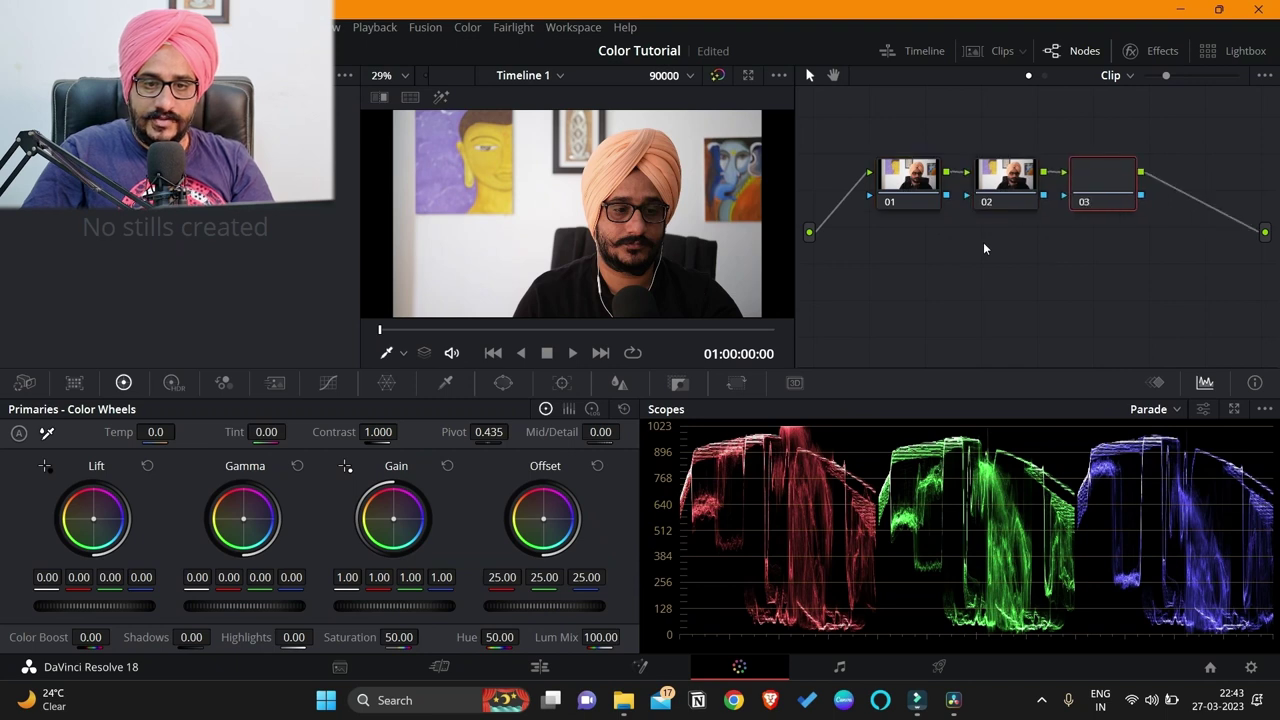
key("alt+s")
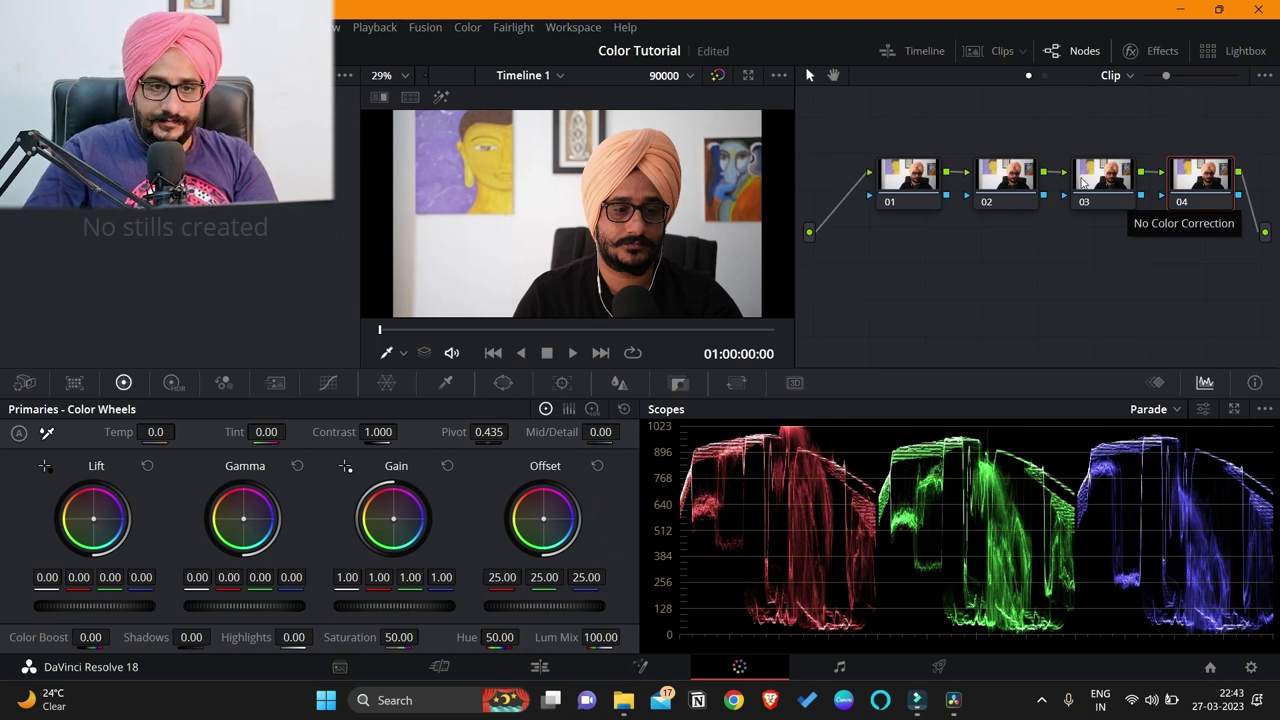
Label nodes 01–04 as Input, WB, Light and Curve, then select the WB node.
right_click(922, 180)
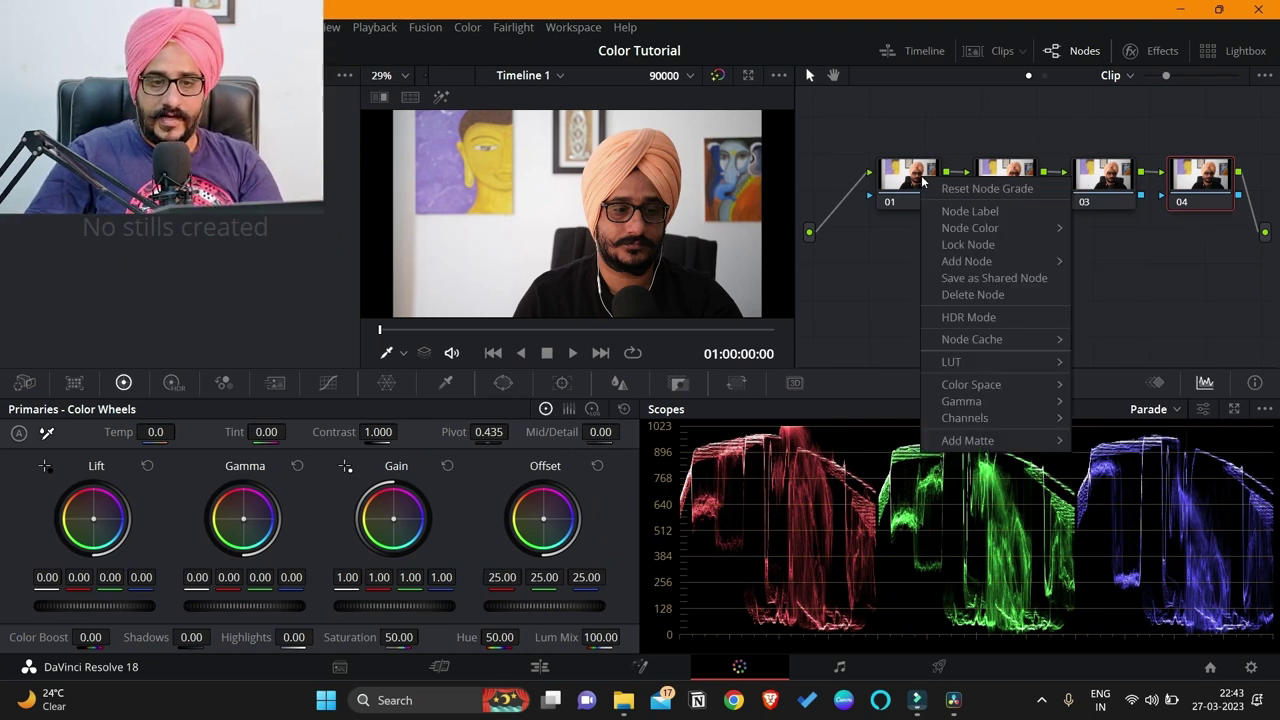
left_click(978, 218)
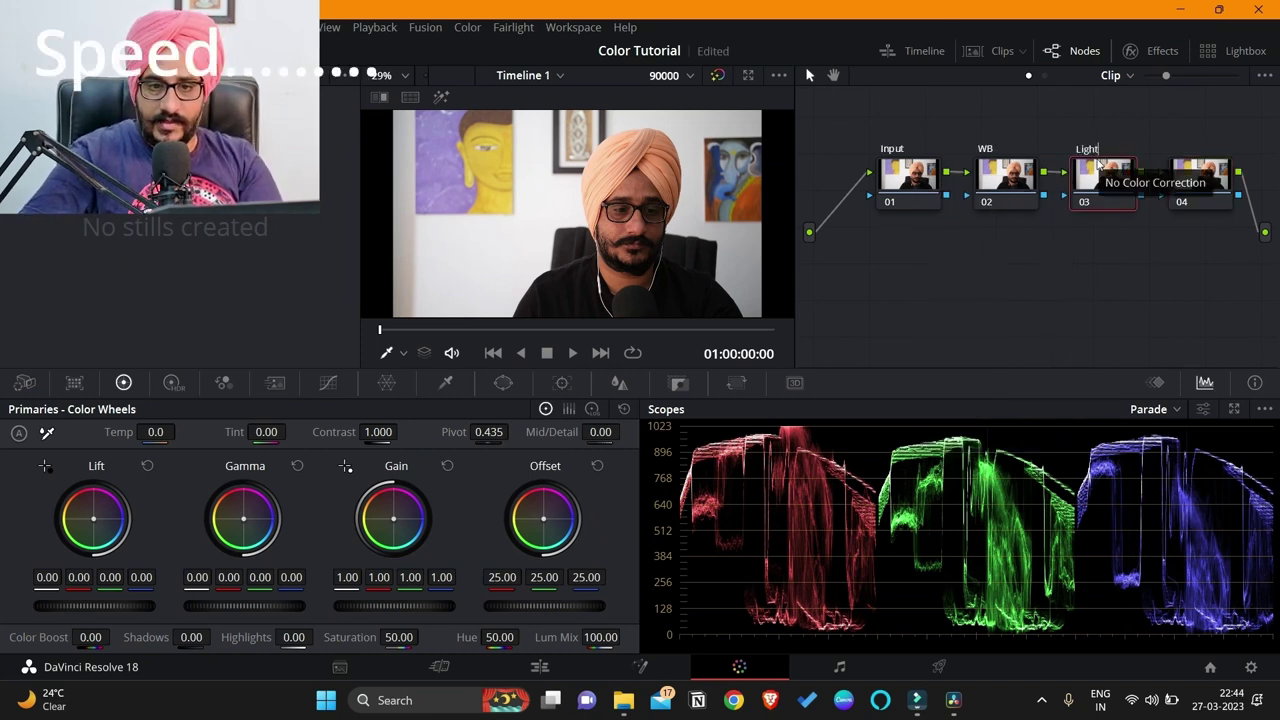
right_click(1185, 185)
left_click(1180, 216)
type("Curve")
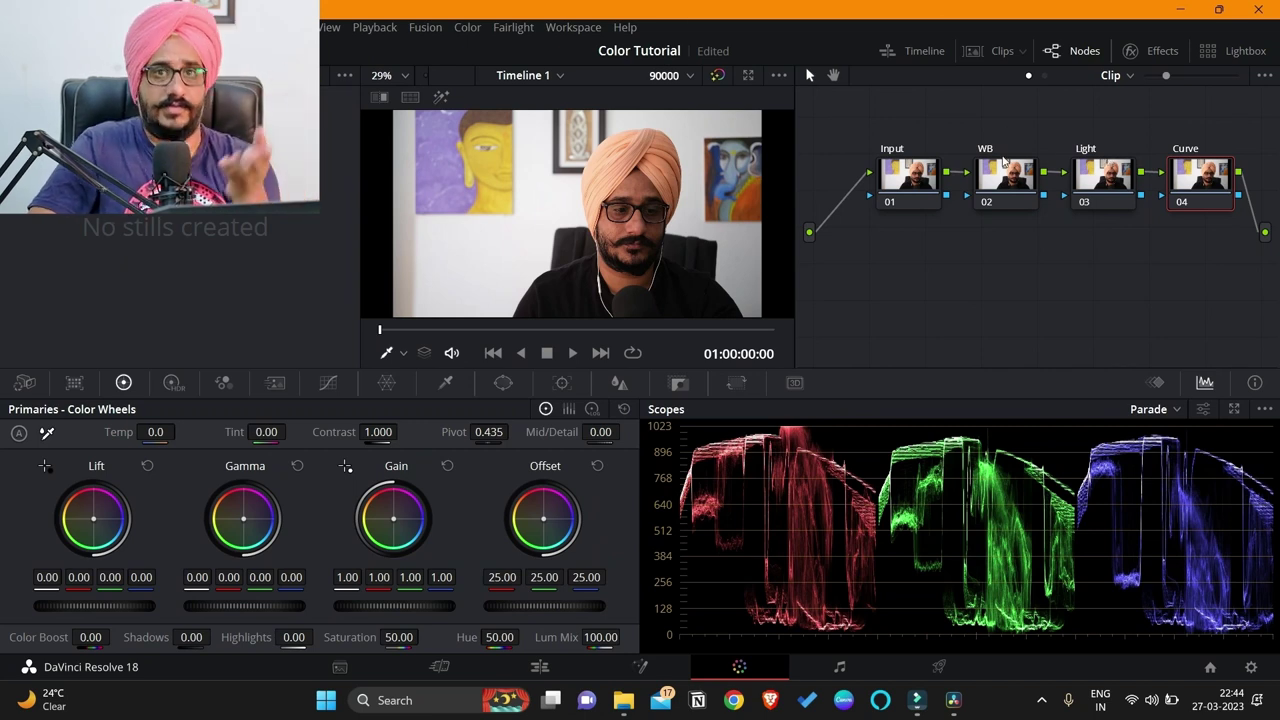
left_click(1002, 160)
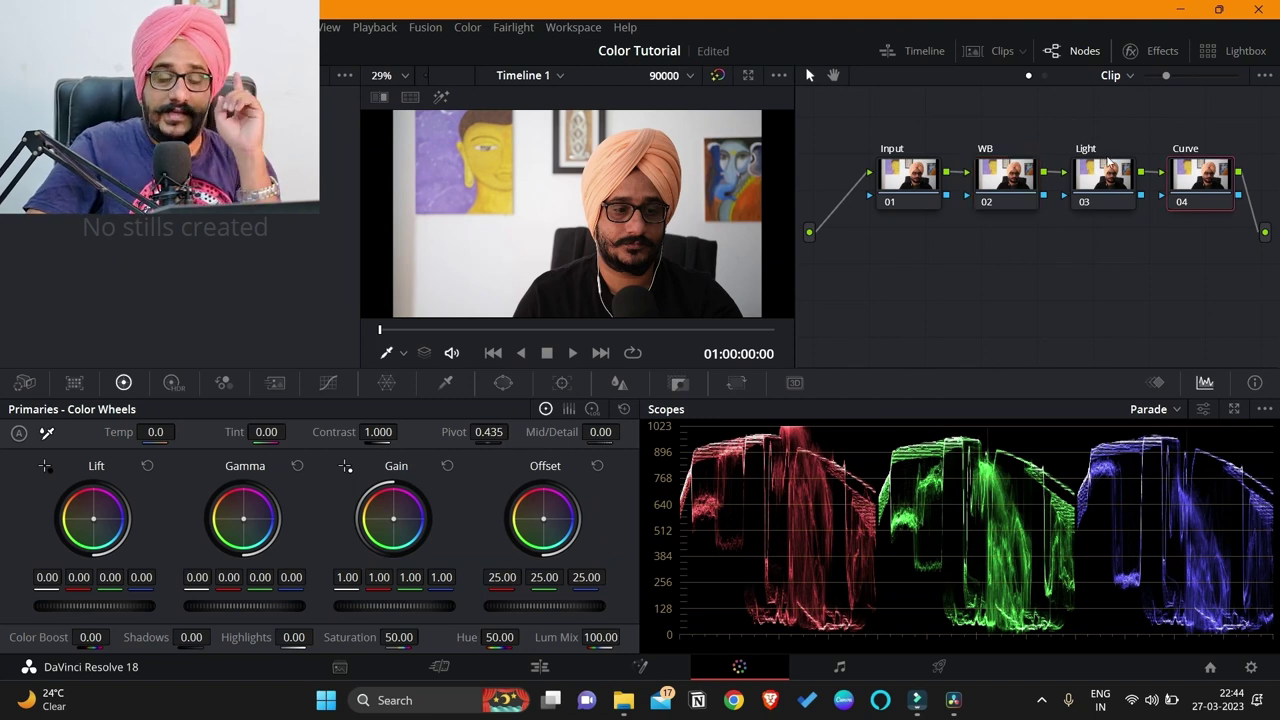
left_click(1005, 172)
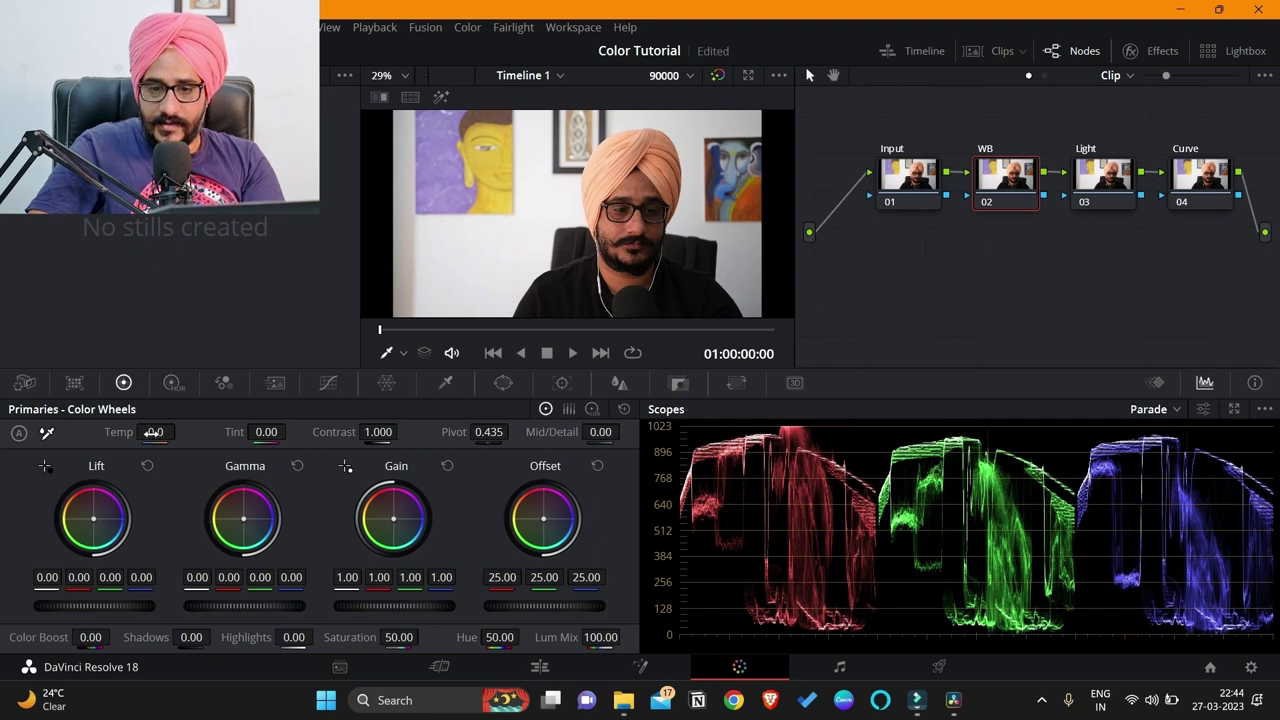
left_click(1177, 411)
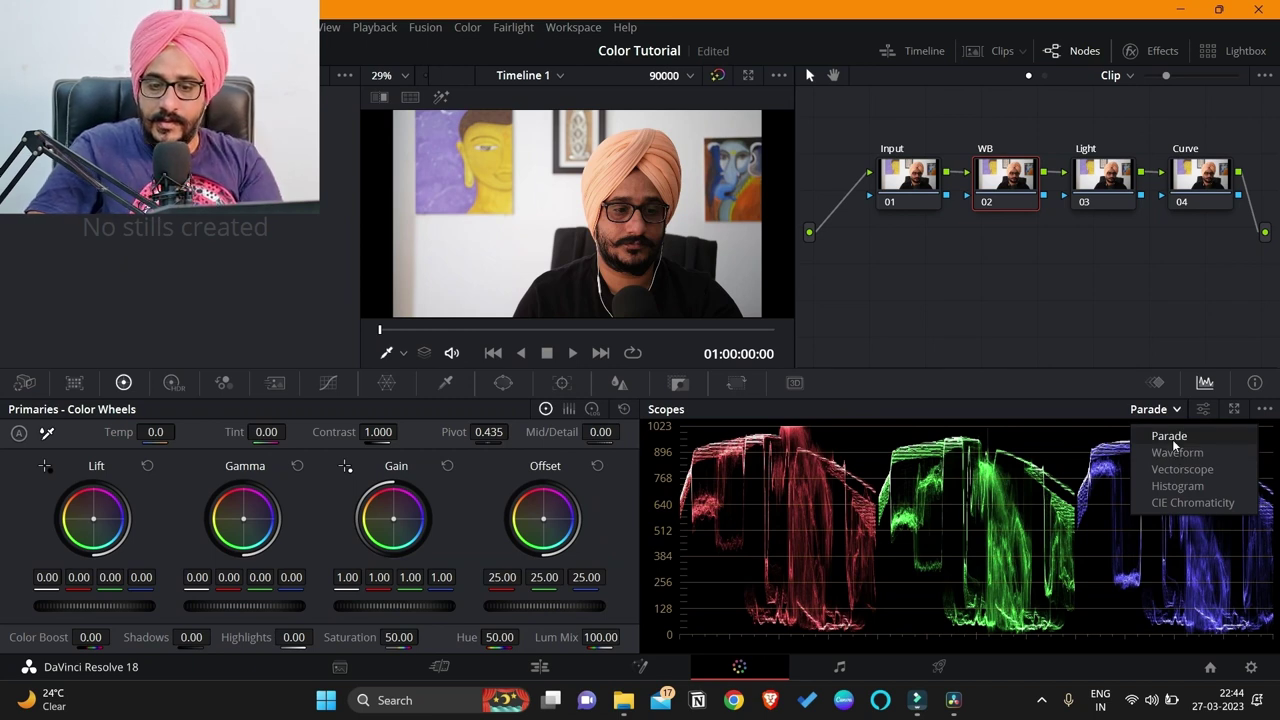
left_click(1187, 443)
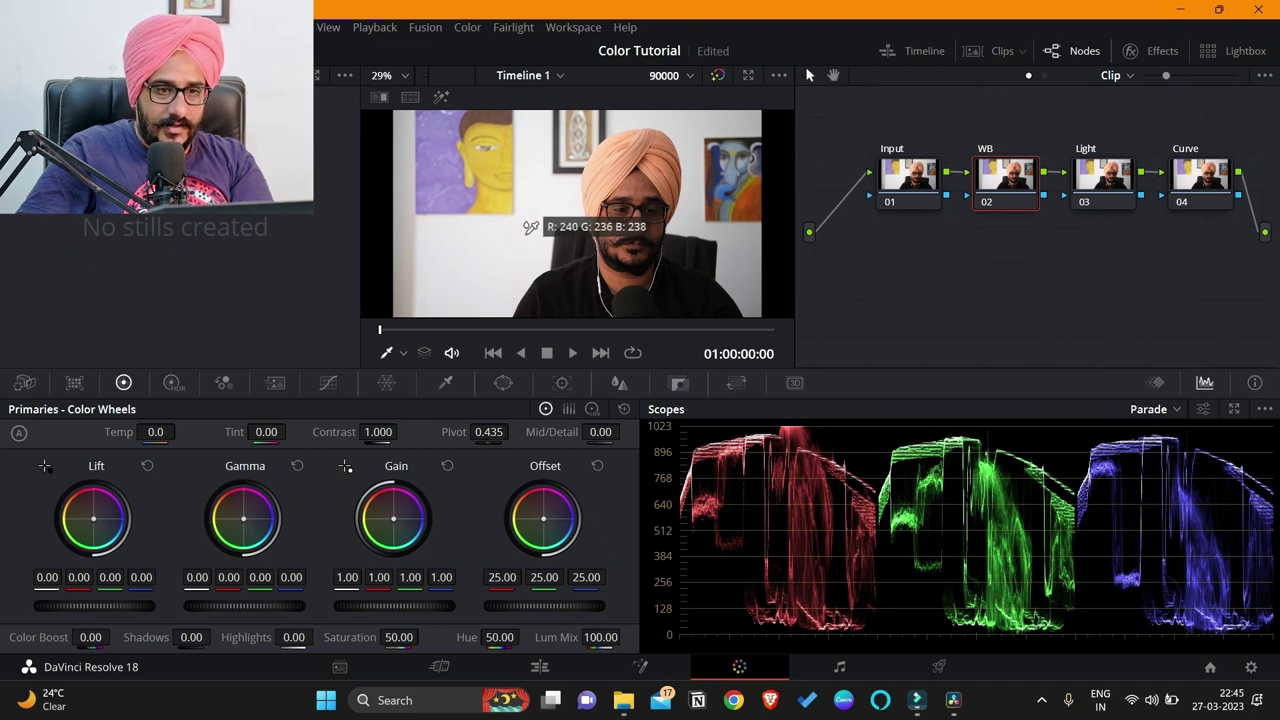
Try the white-balance picker on the wall, undo it, and save the project.
left_click(526, 232)
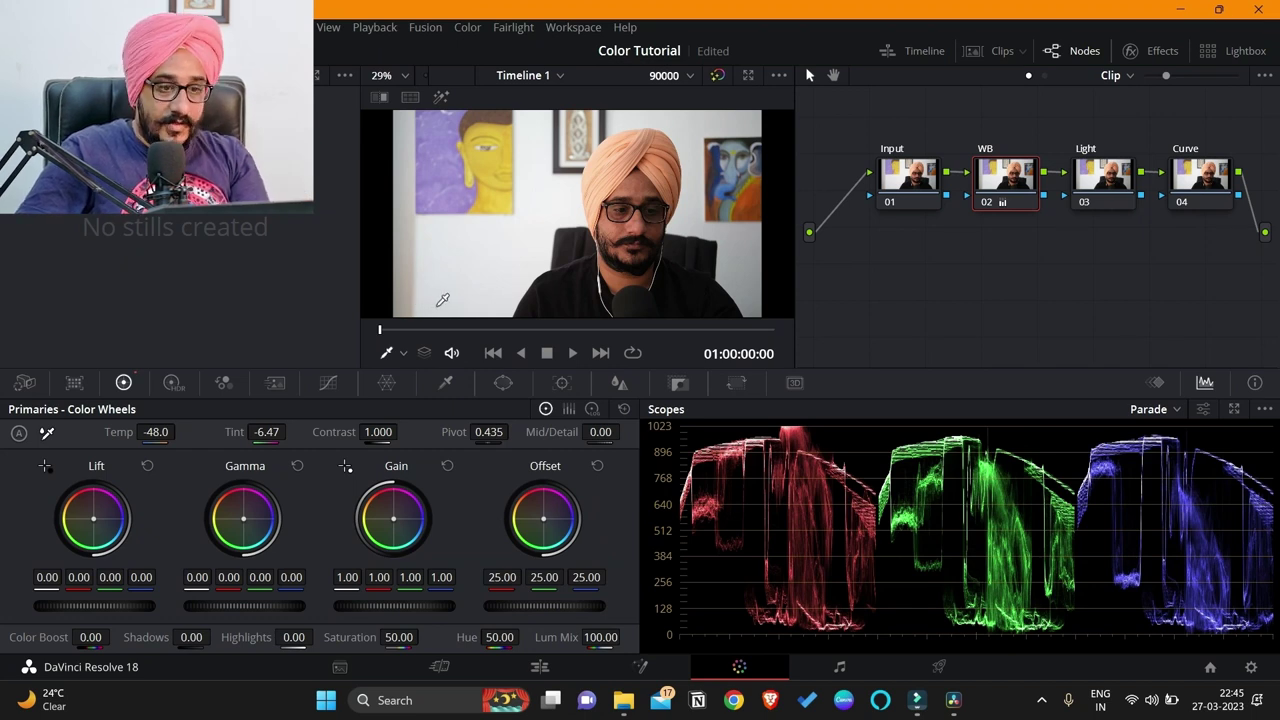
key("ctrl+z")
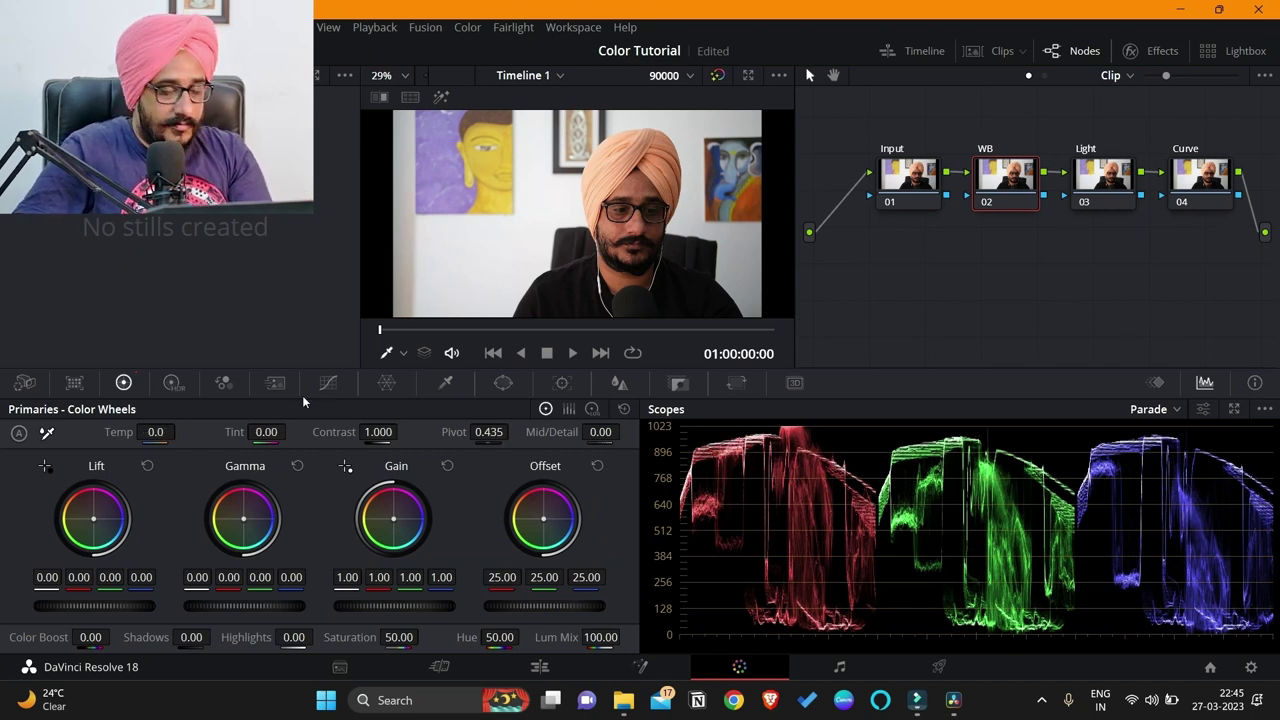
key("ctrl+s")
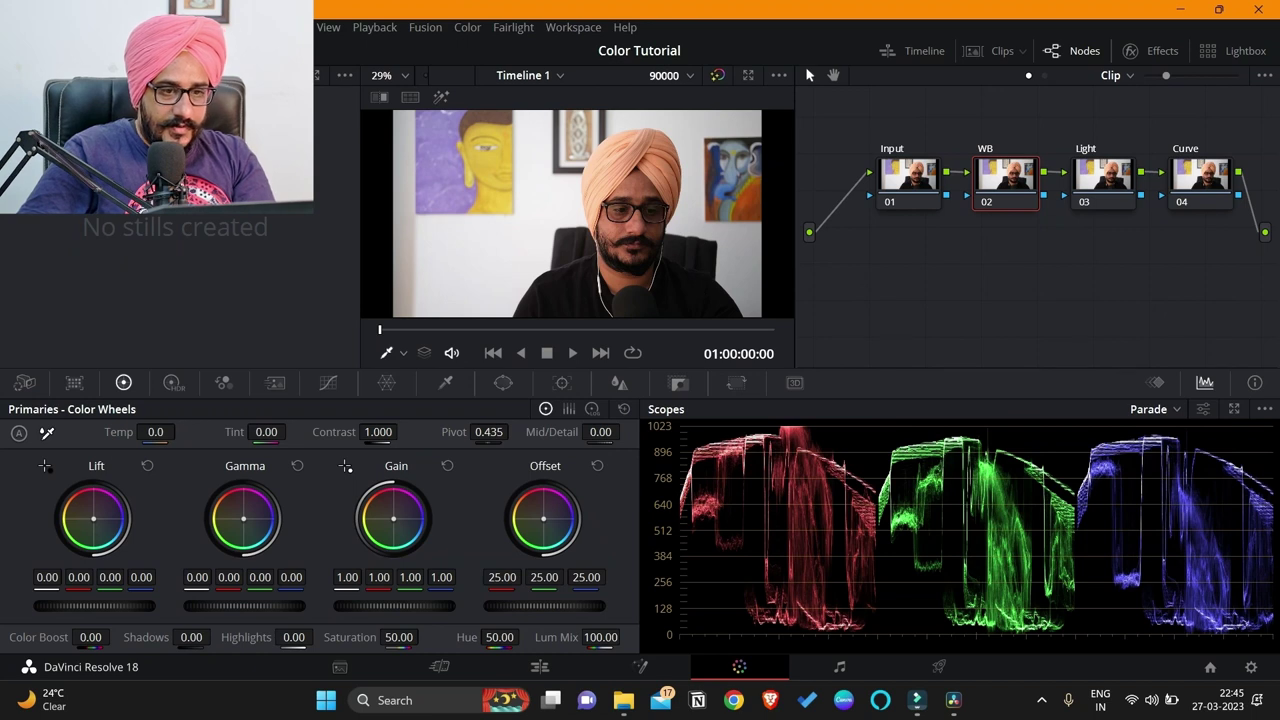
Set the WB node's Temp to -220.0 and Tint to 31.00.
mouse_move(155, 431)
left_mouse_down()
mouse_move(175, 431)
mouse_move(25, 431)
left_mouse_up()
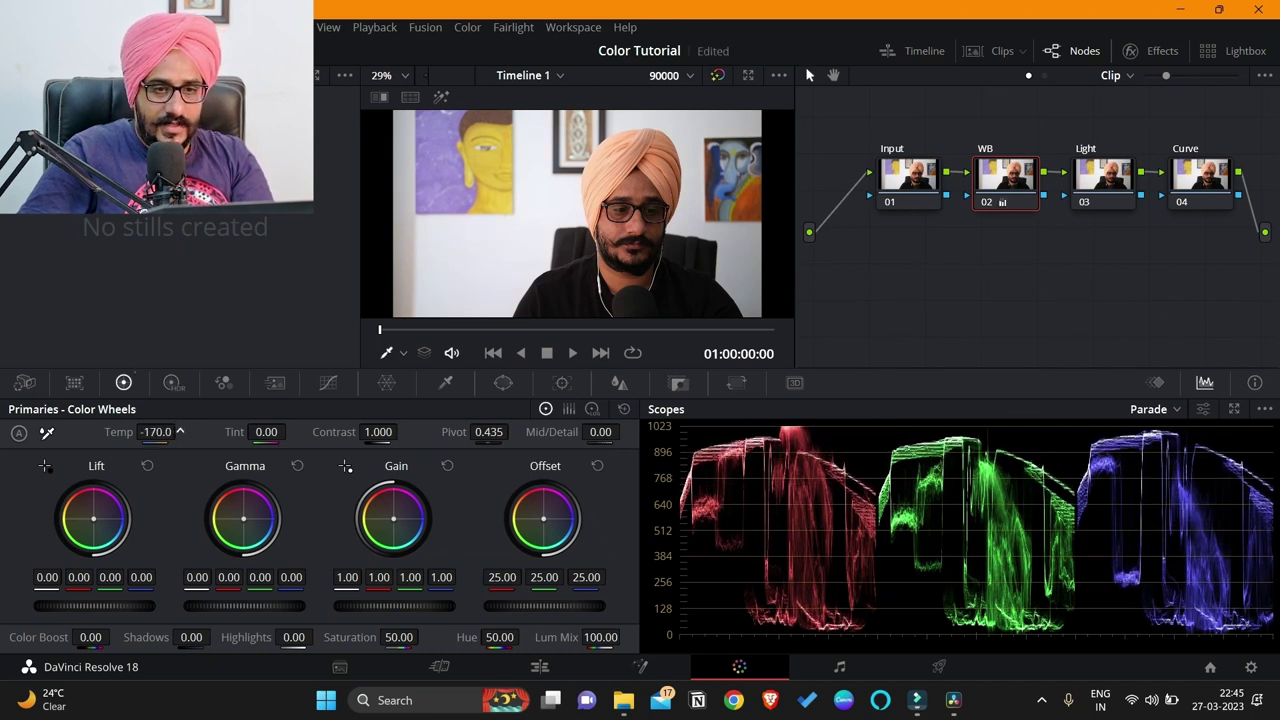
left_click_drag(180, 432, 181, 432)
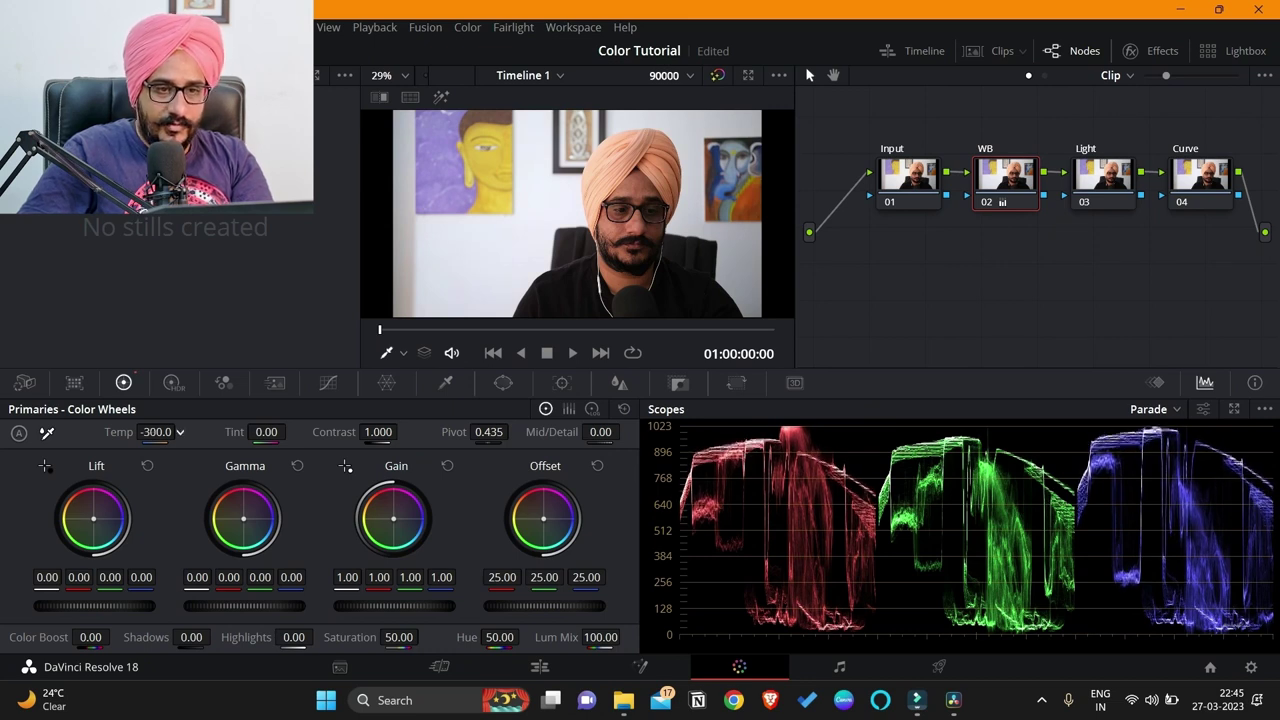
left_click_drag(180, 431, 180, 431)
type("560")
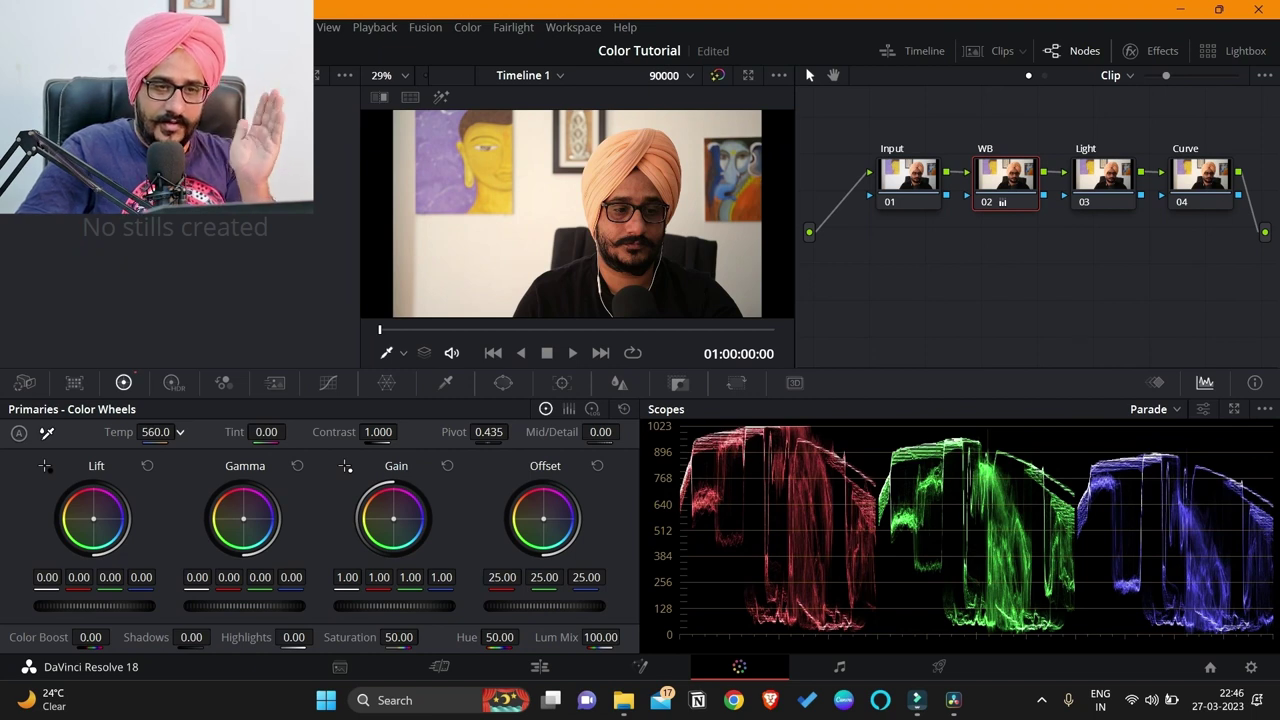
left_click_drag(180, 431, 155, 432)
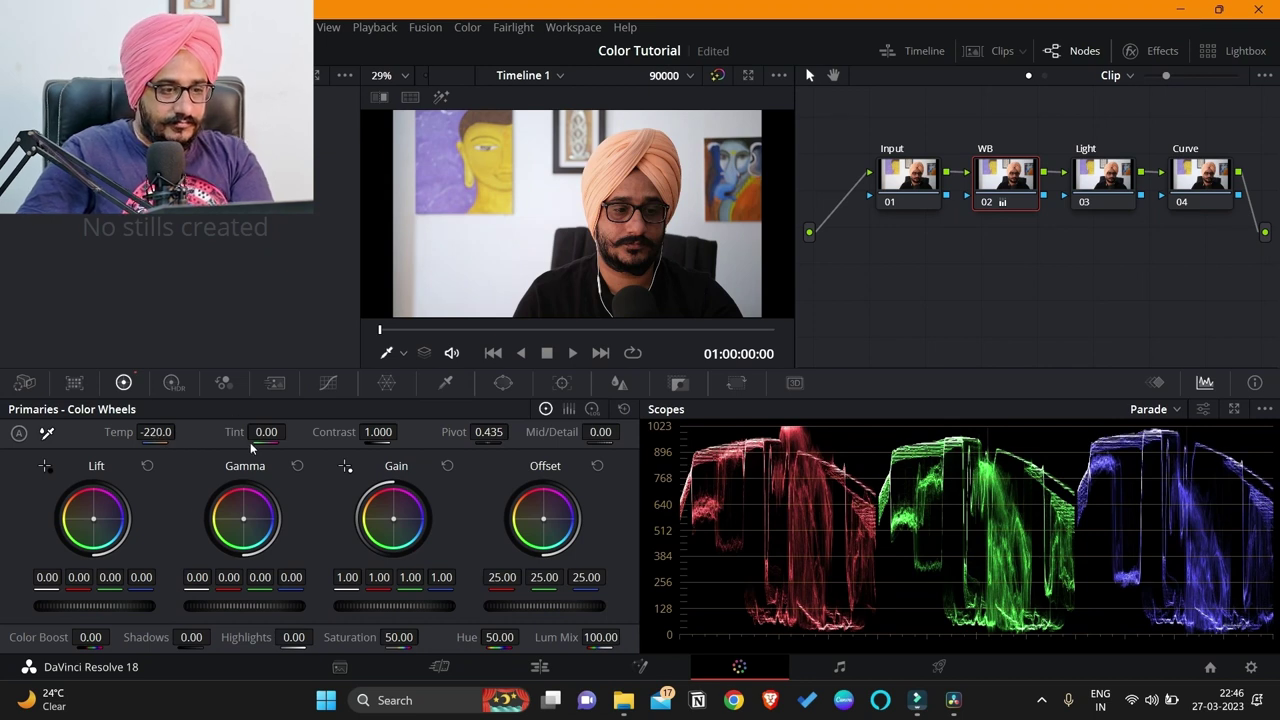
mouse_move(266, 431)
left_mouse_down()
mouse_move(291, 431)
mouse_move(252, 431)
left_mouse_up()
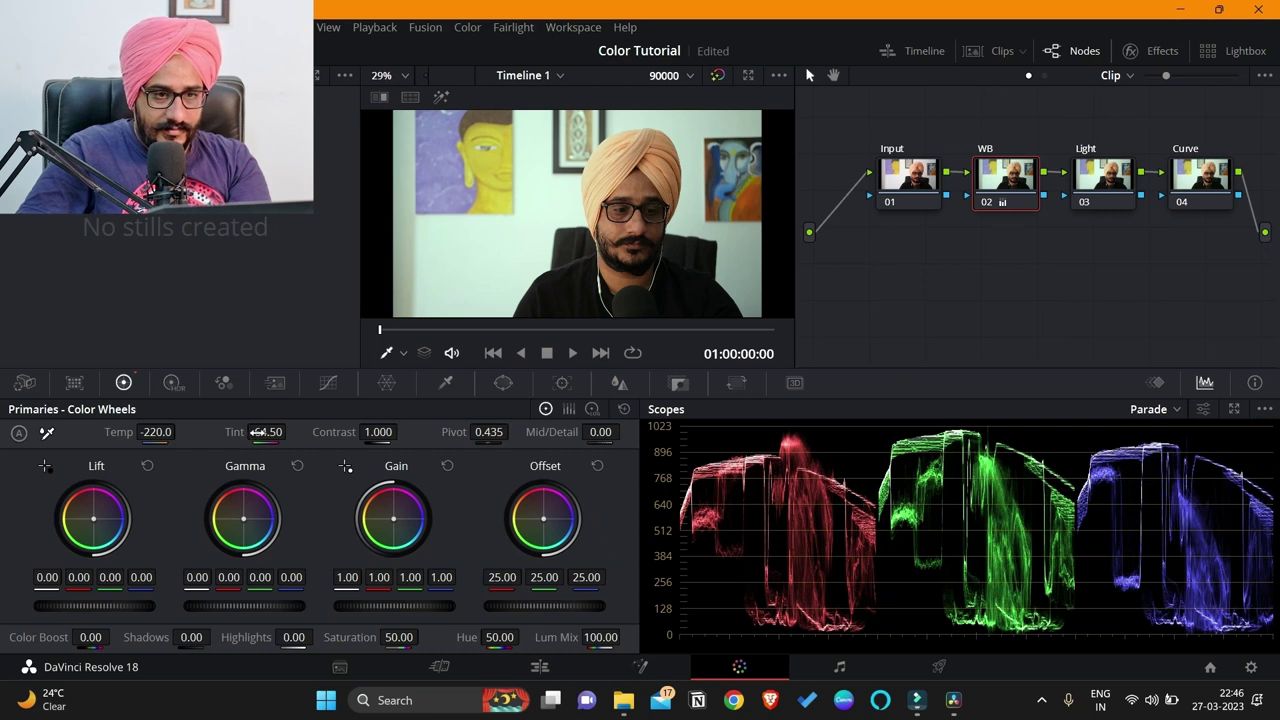
mouse_move(258, 431)
left_mouse_down()
mouse_move(308, 431)
mouse_move(291, 431)
left_mouse_up()
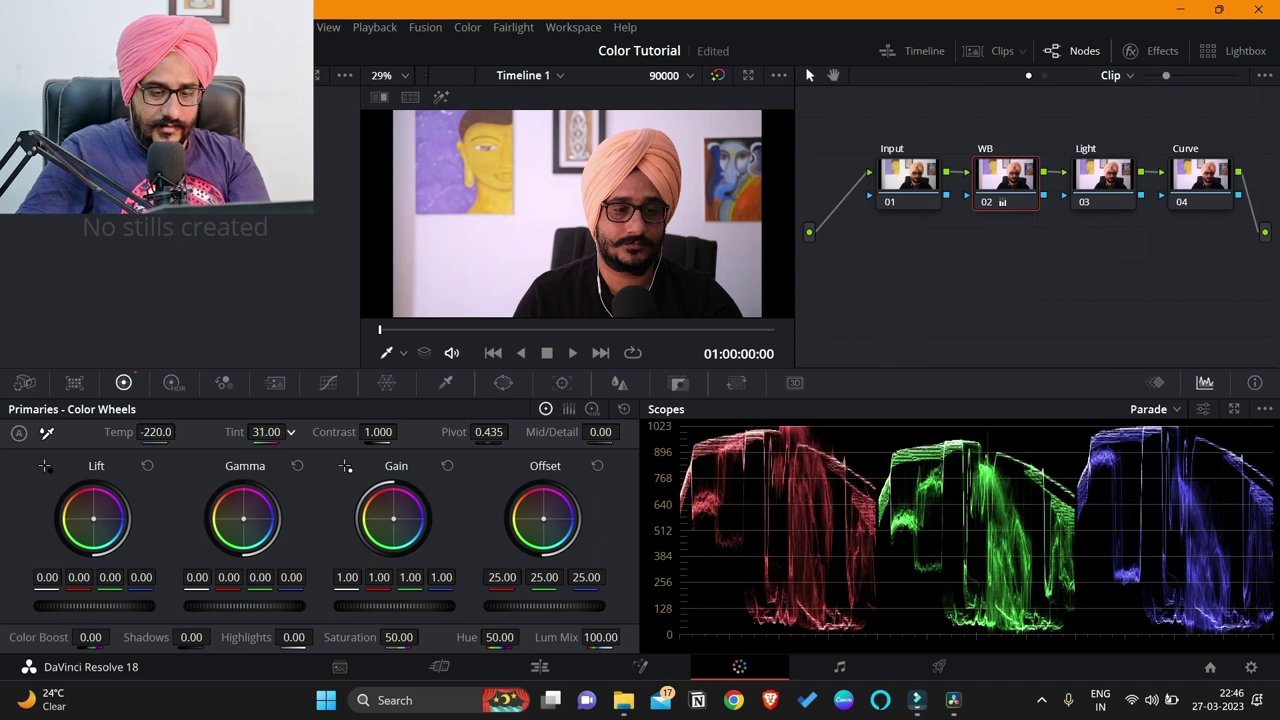
key("ctrl+f")
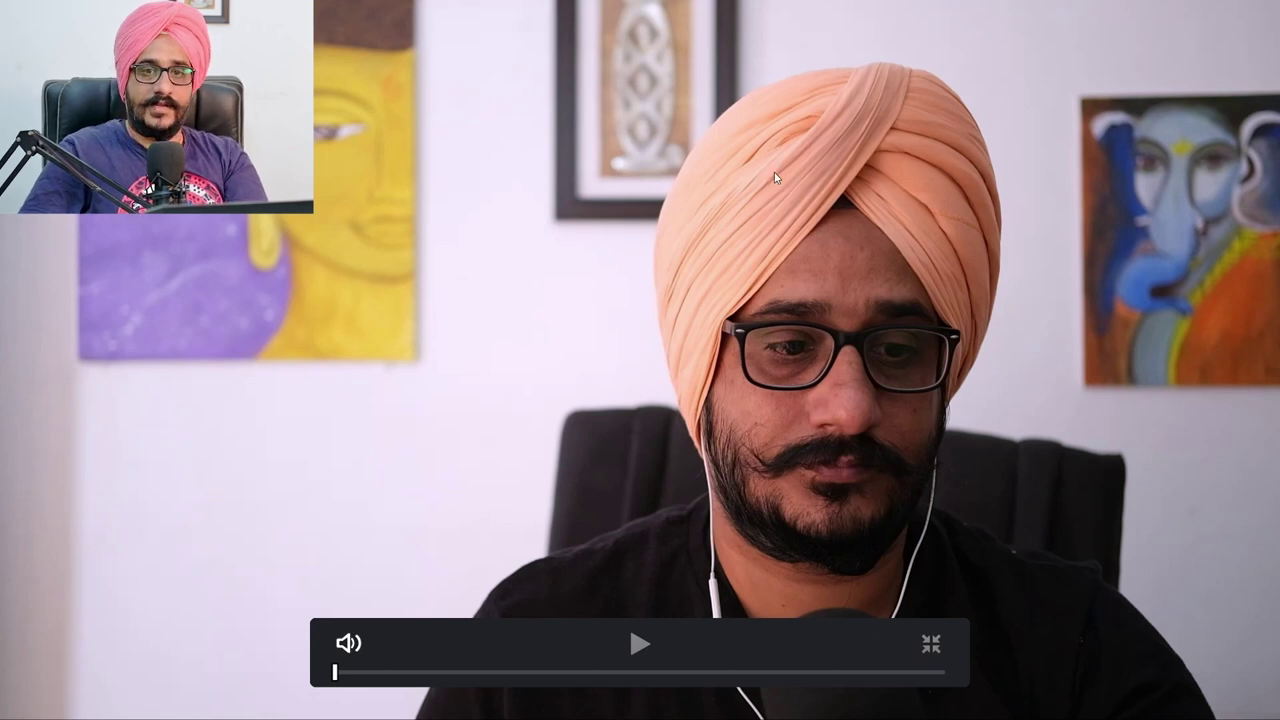
key("Escape")
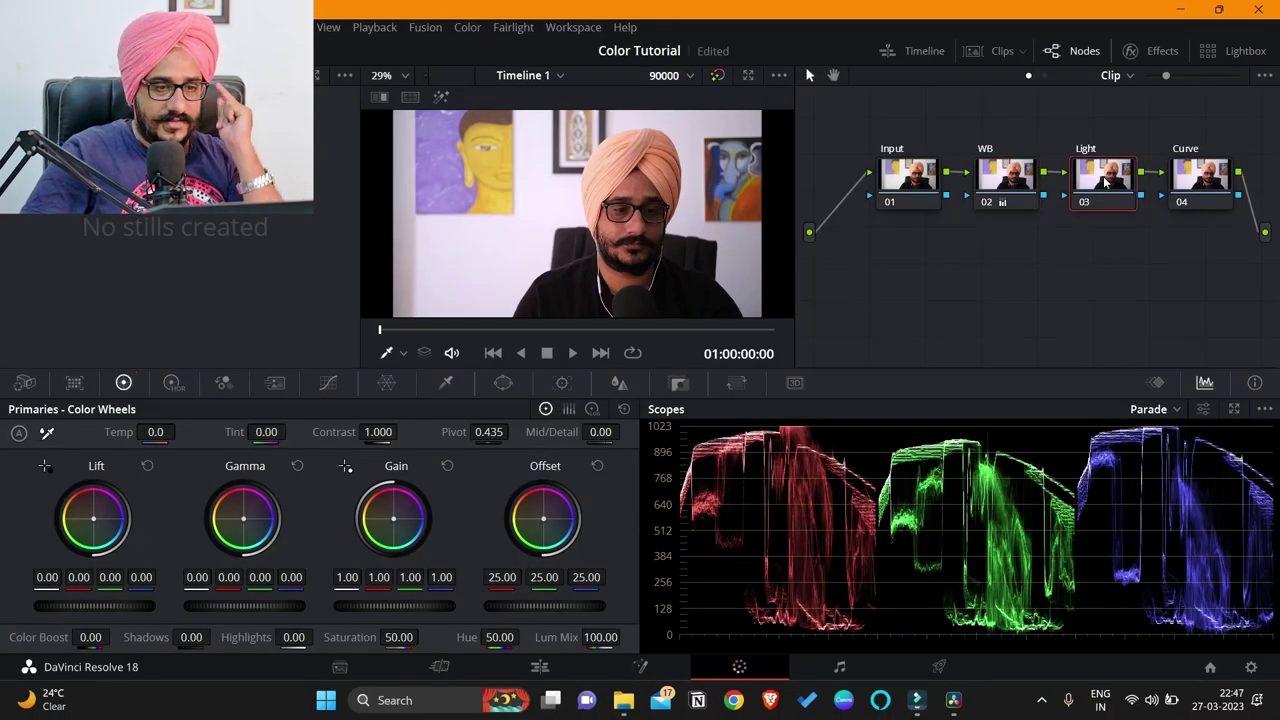
left_click(1104, 178)
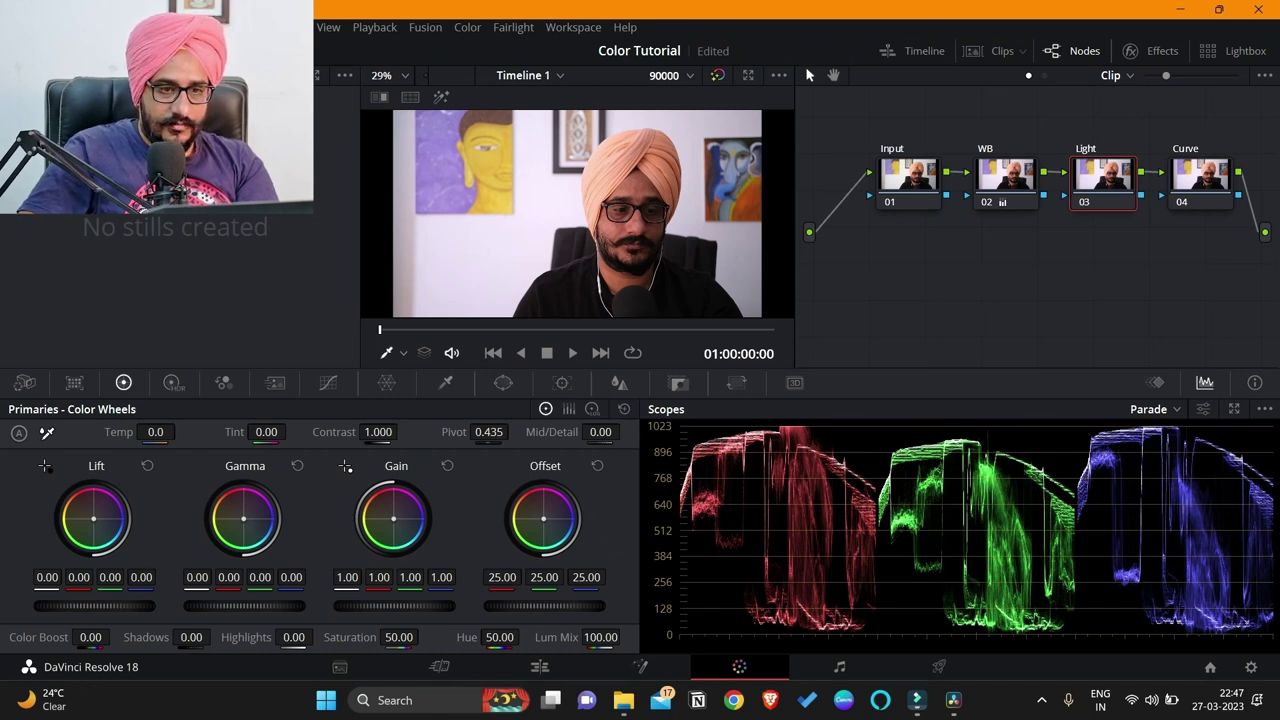
Lift the Light node's Shadows to 100.00 and pull Highlights down to -38.50, then exit the preview.
mouse_move(191, 637)
left_mouse_down()
mouse_move(235, 637)
mouse_move(160, 637)
left_mouse_up()
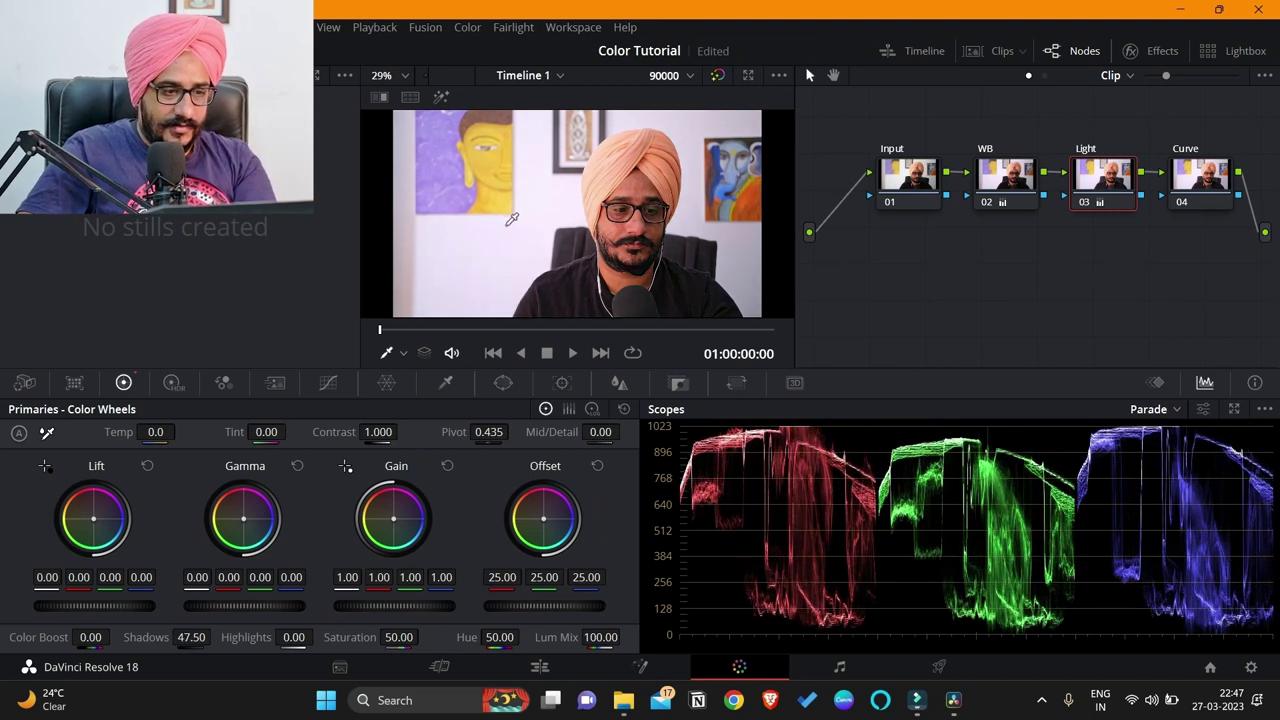
mouse_move(214, 637)
left_mouse_down()
mouse_move(180, 637)
mouse_move(260, 637)
mouse_move(208, 637)
left_mouse_up()
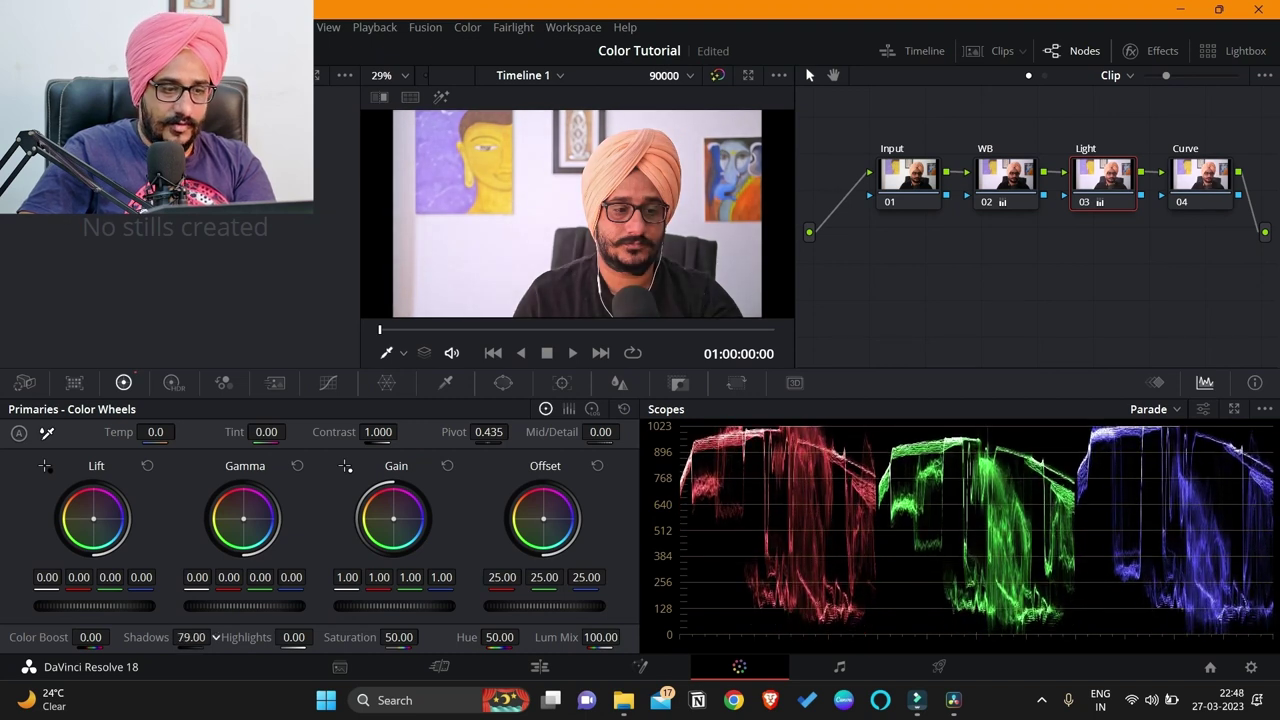
mouse_move(300, 637)
left_mouse_down()
mouse_move(318, 637)
mouse_move(296, 640)
left_mouse_up()
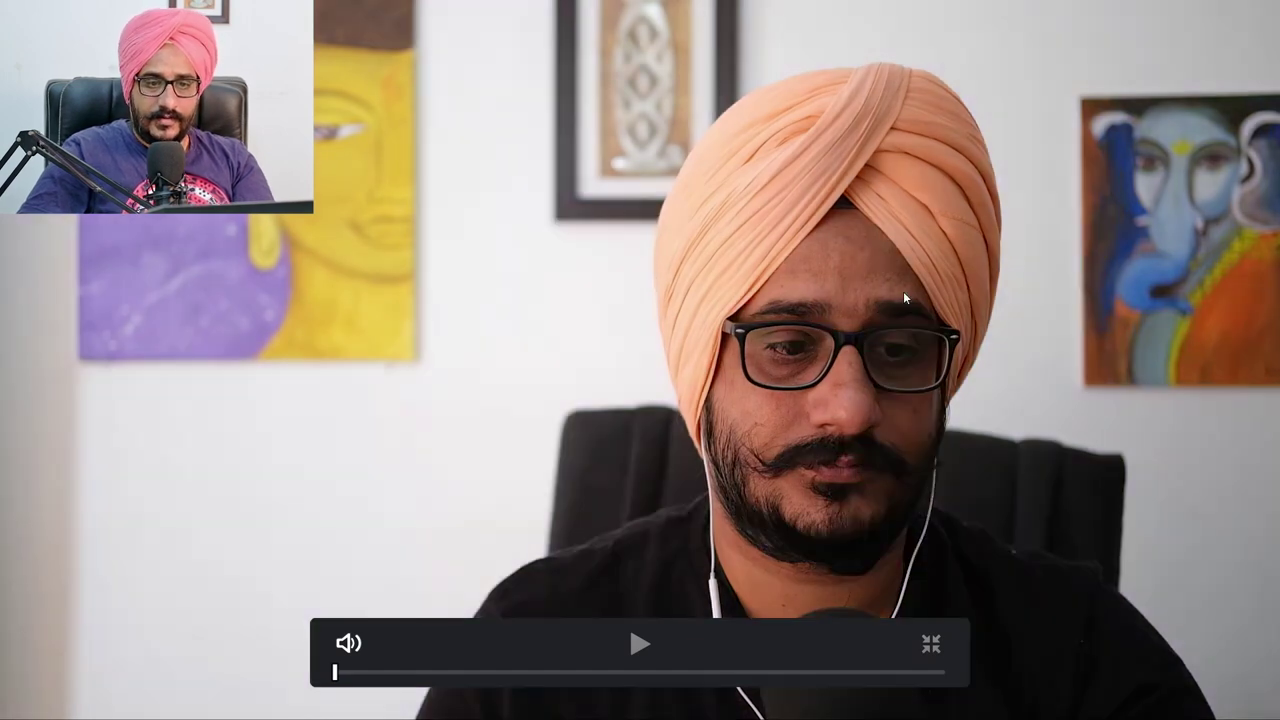
key("Escape")
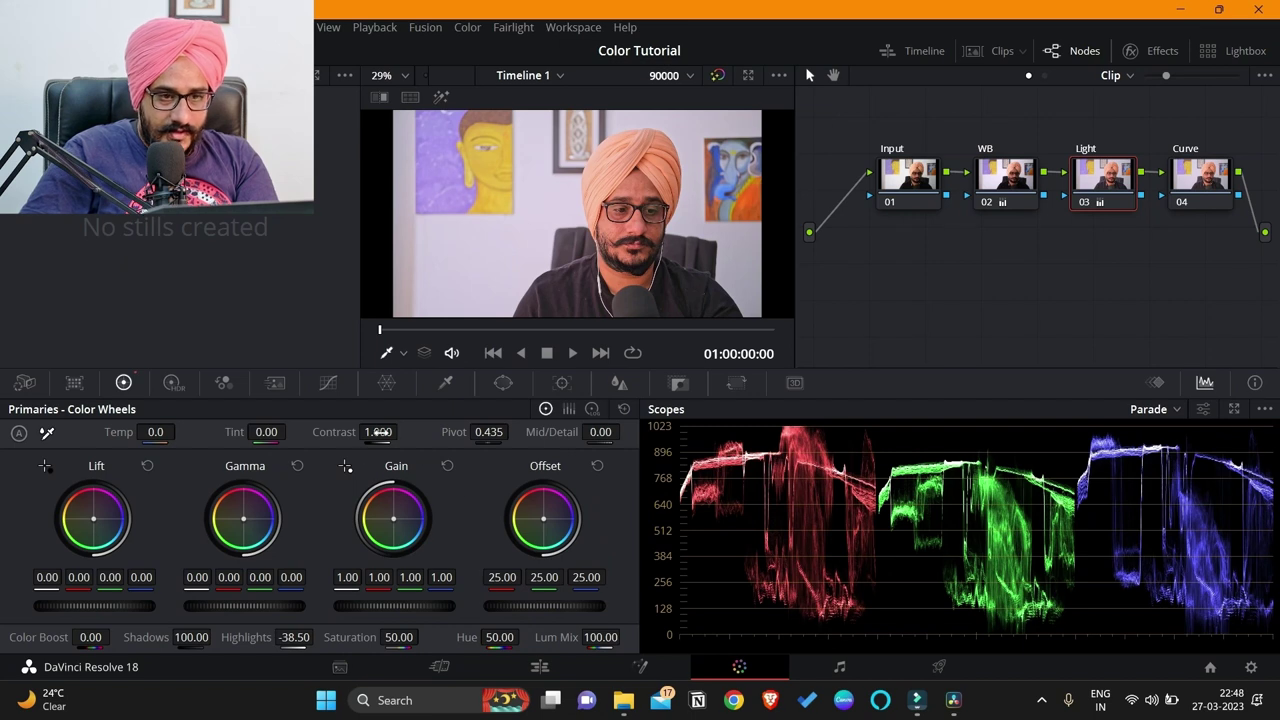
Raise the Light node's Contrast to 1.090 in the Color Wheels panel.
mouse_move(378, 431)
left_mouse_down()
mouse_move(420, 431)
mouse_move(362, 431)
left_mouse_up()
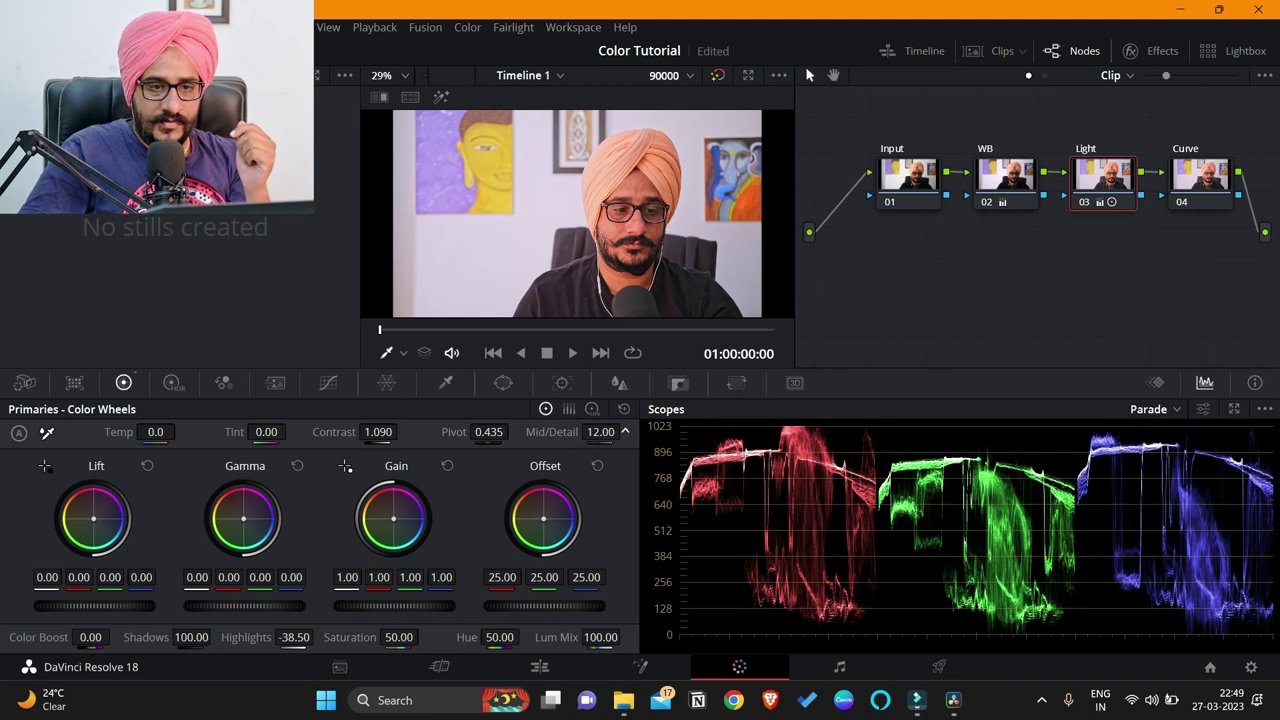
Compare Mid/Detail at maximum and minimum full screen, then reset it and settle at -19.50.
left_click_drag(600, 431, 660, 431)
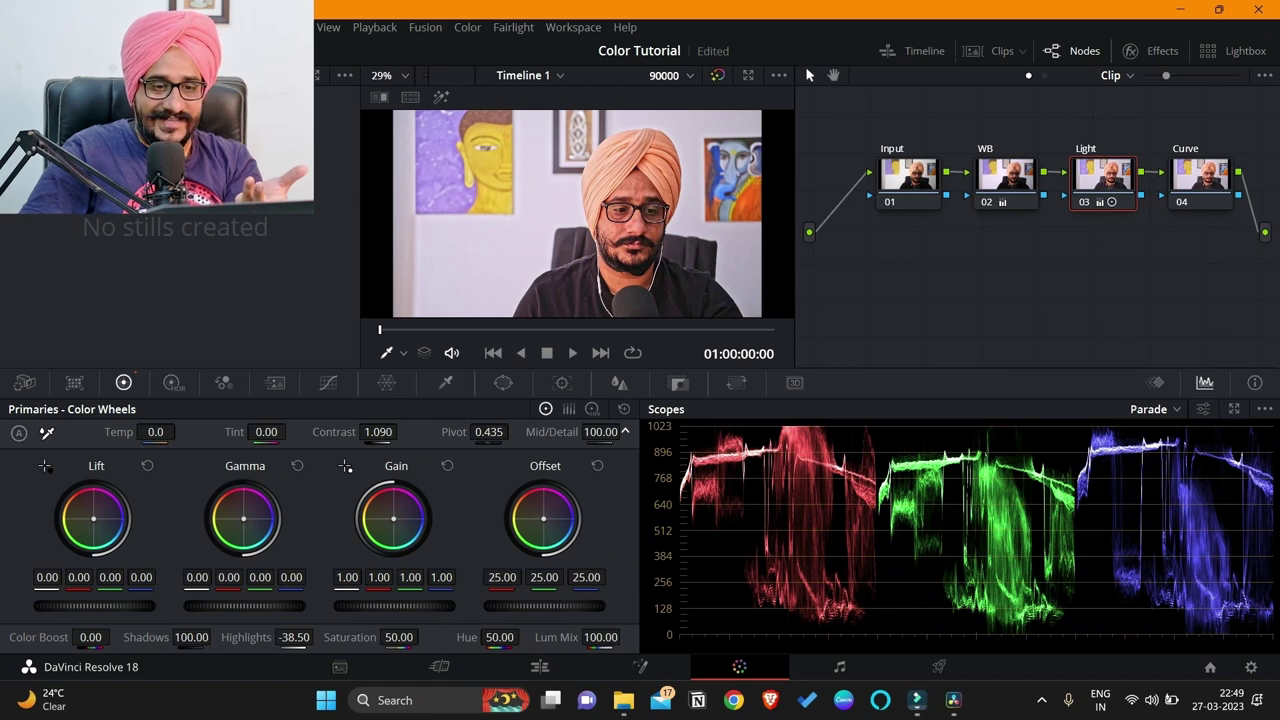
left_click_drag(600, 431, 520, 431)
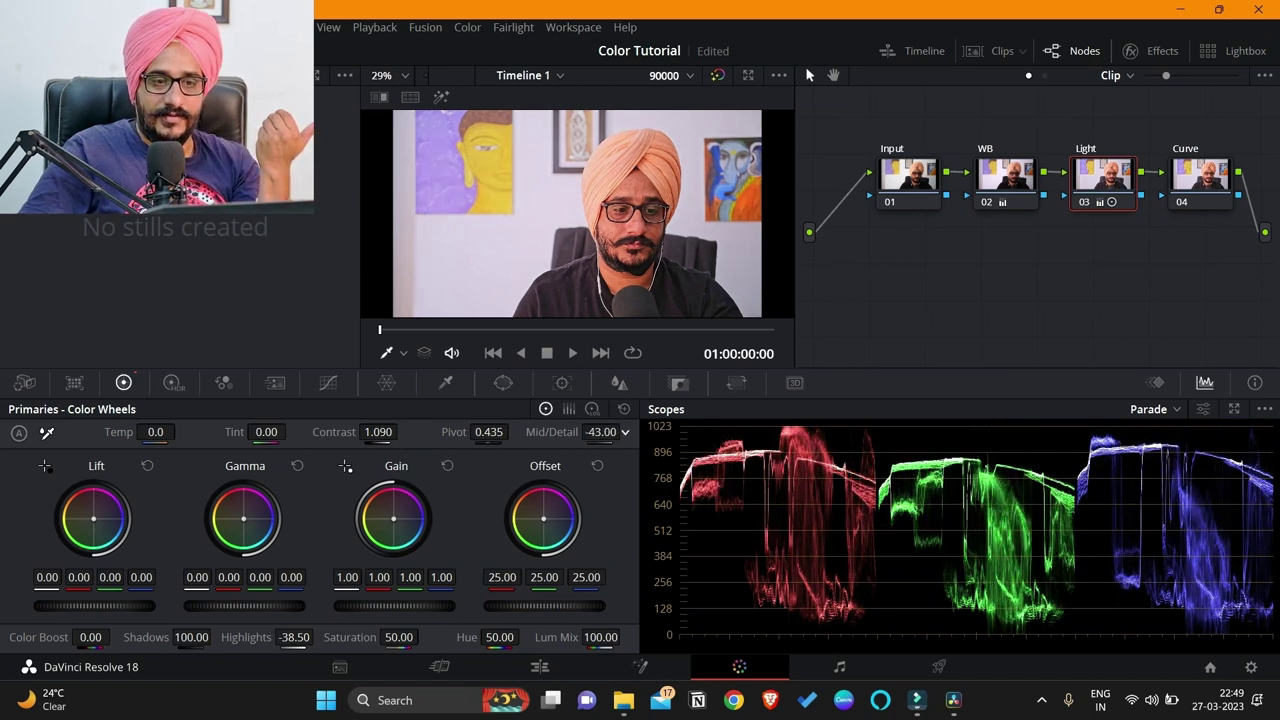
left_click_drag(600, 431, 540, 431)
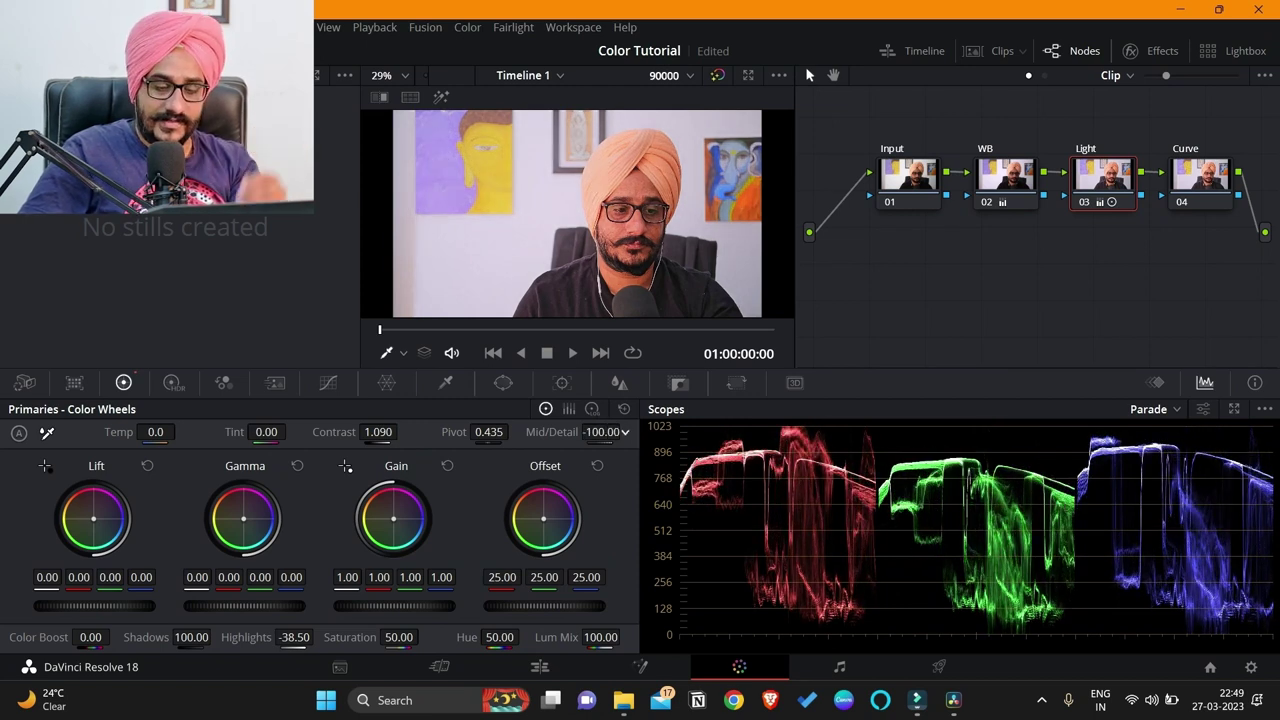
key("ctrl+f")
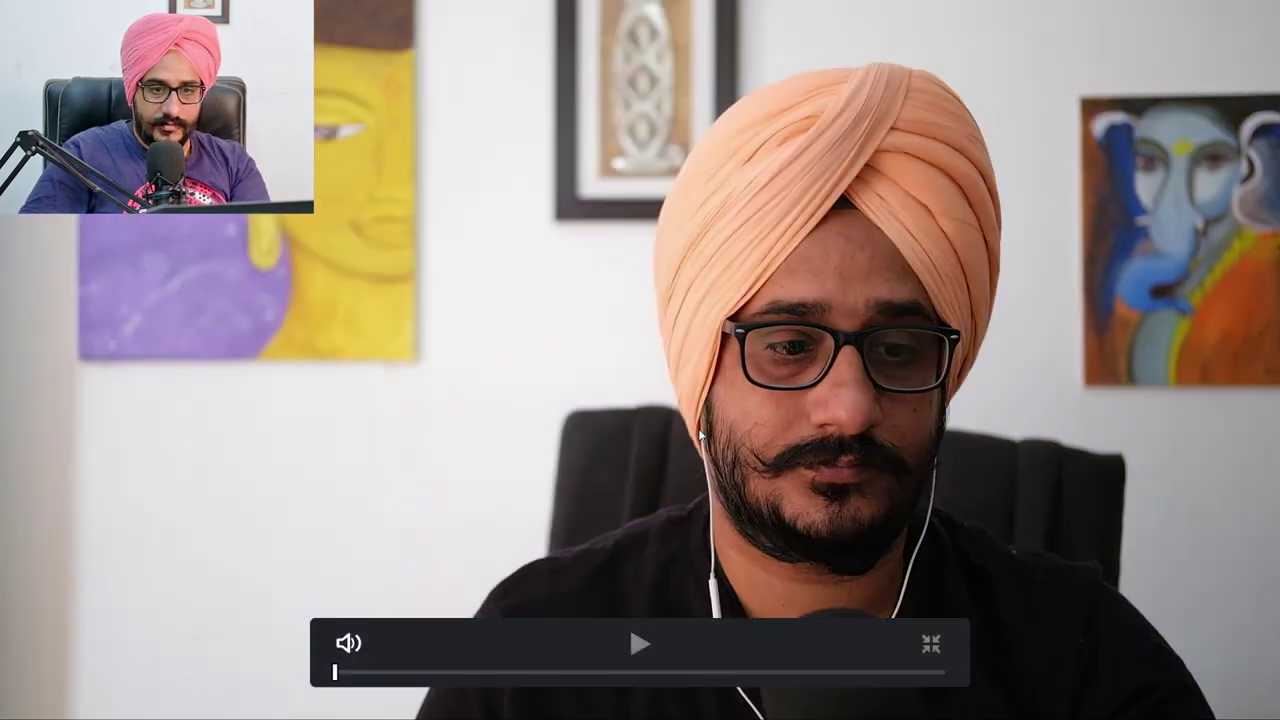
key("ctrl+f")
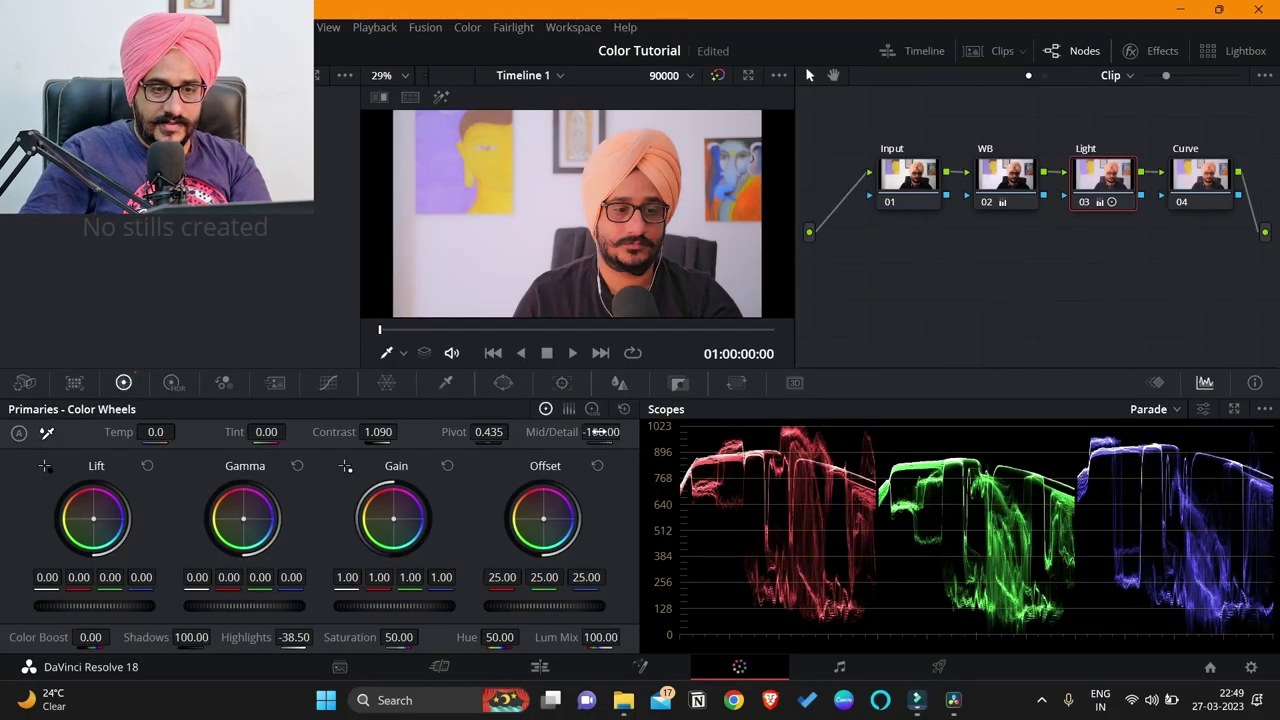
left_click_drag(598, 431, 606, 431)
key("ctrl+f")
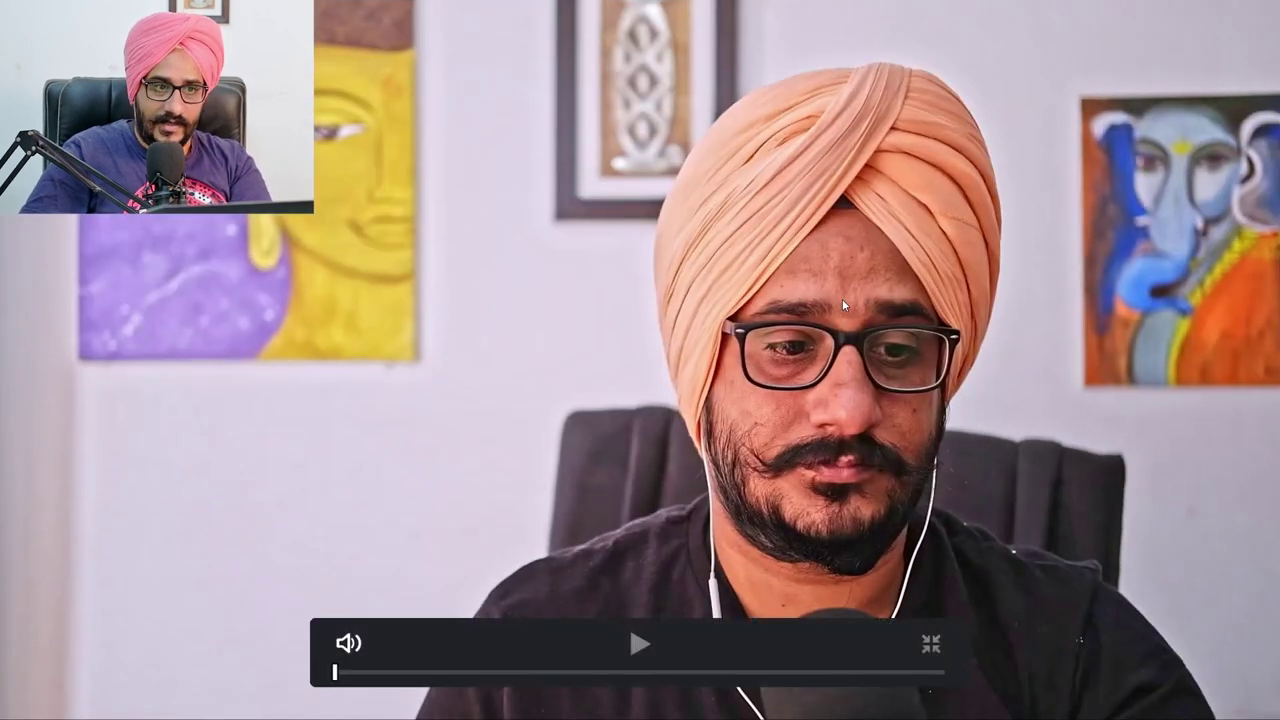
key("ctrl+f")
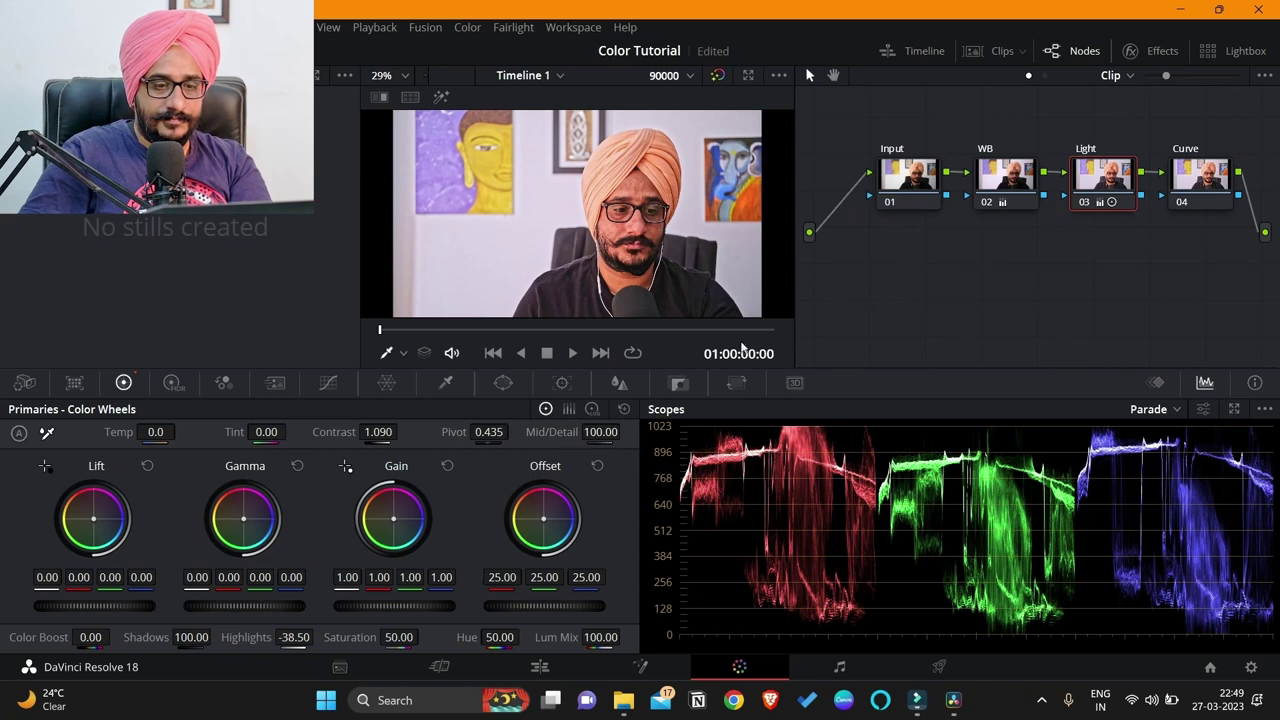
double_click(563, 432)
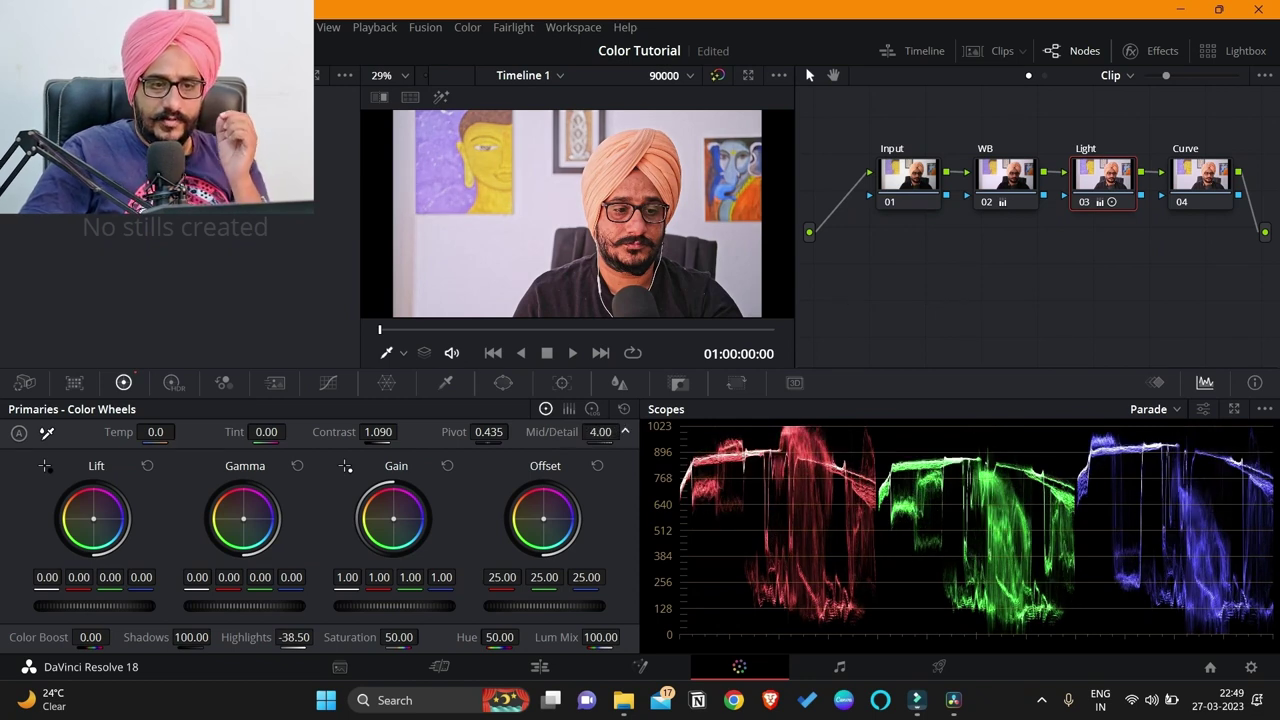
left_click_drag(551, 432, 528, 432)
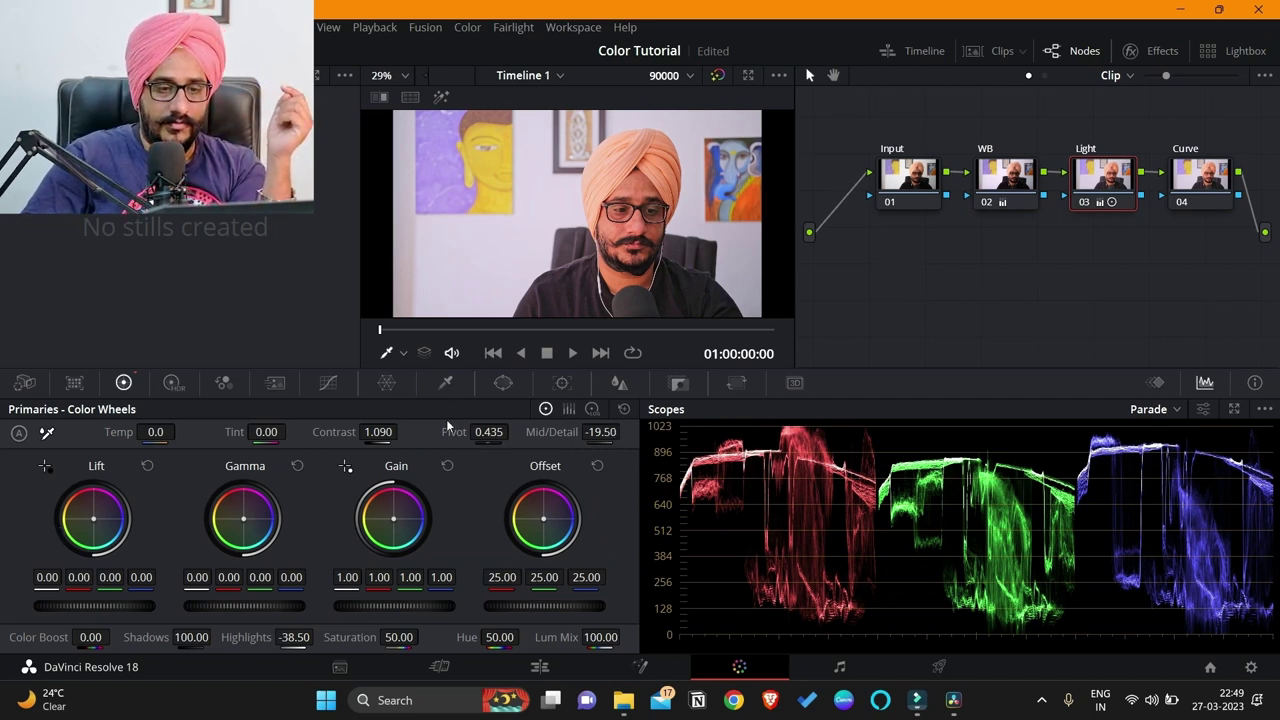
Lower lift slightly, tilt gamma toward blue, and warm gain to 1.00/0.97/0.95 on the Light node.
left_click(592, 409)
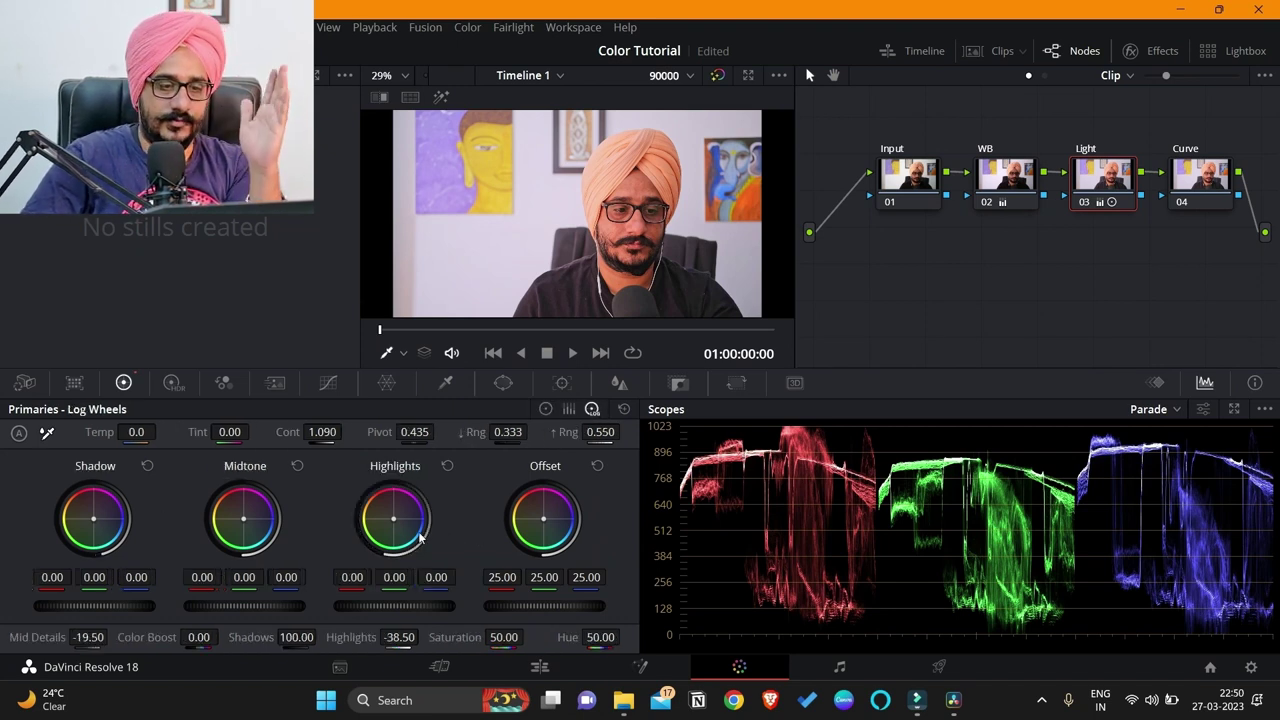
left_click(548, 409)
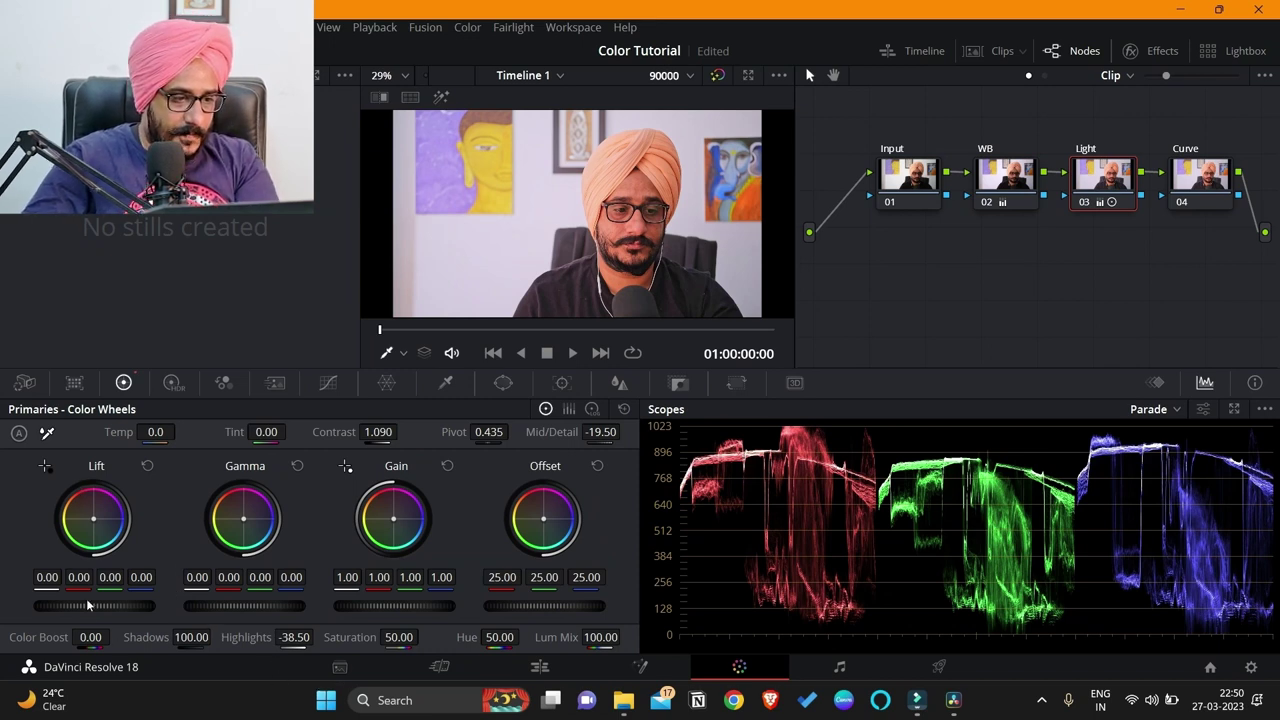
left_click_drag(94, 605, 149, 605)
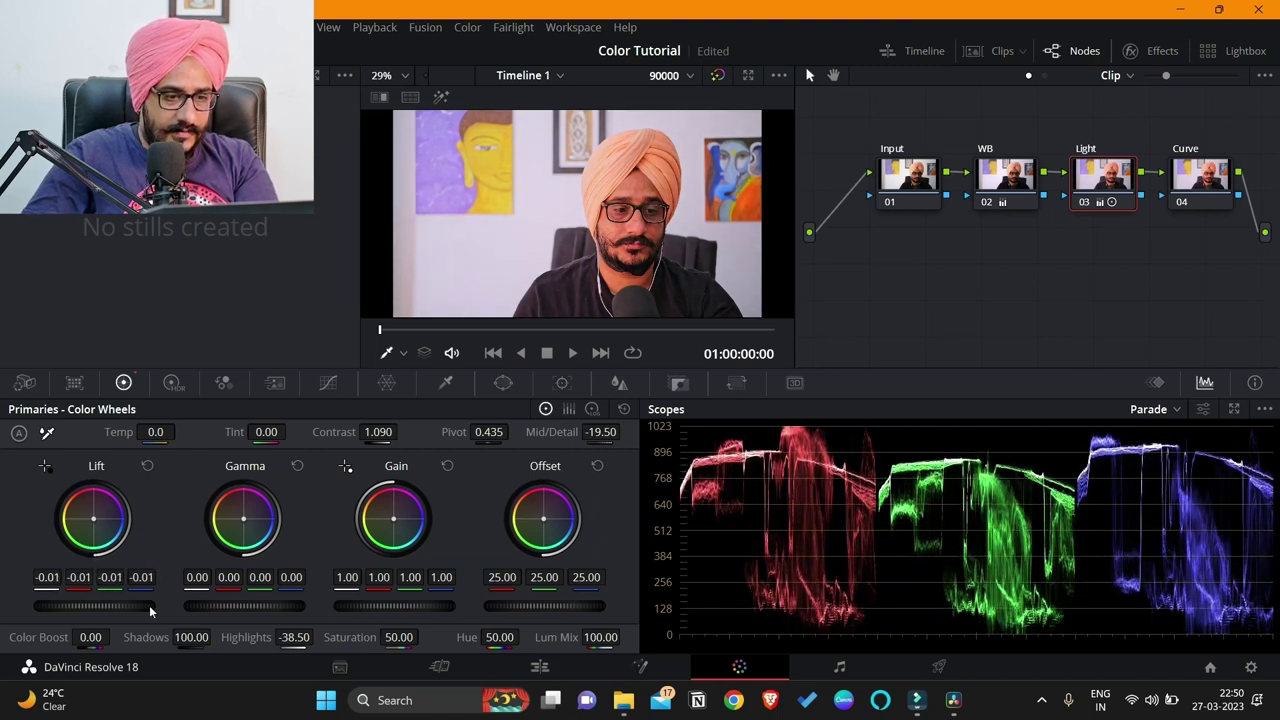
left_click_drag(393, 605, 389, 605)
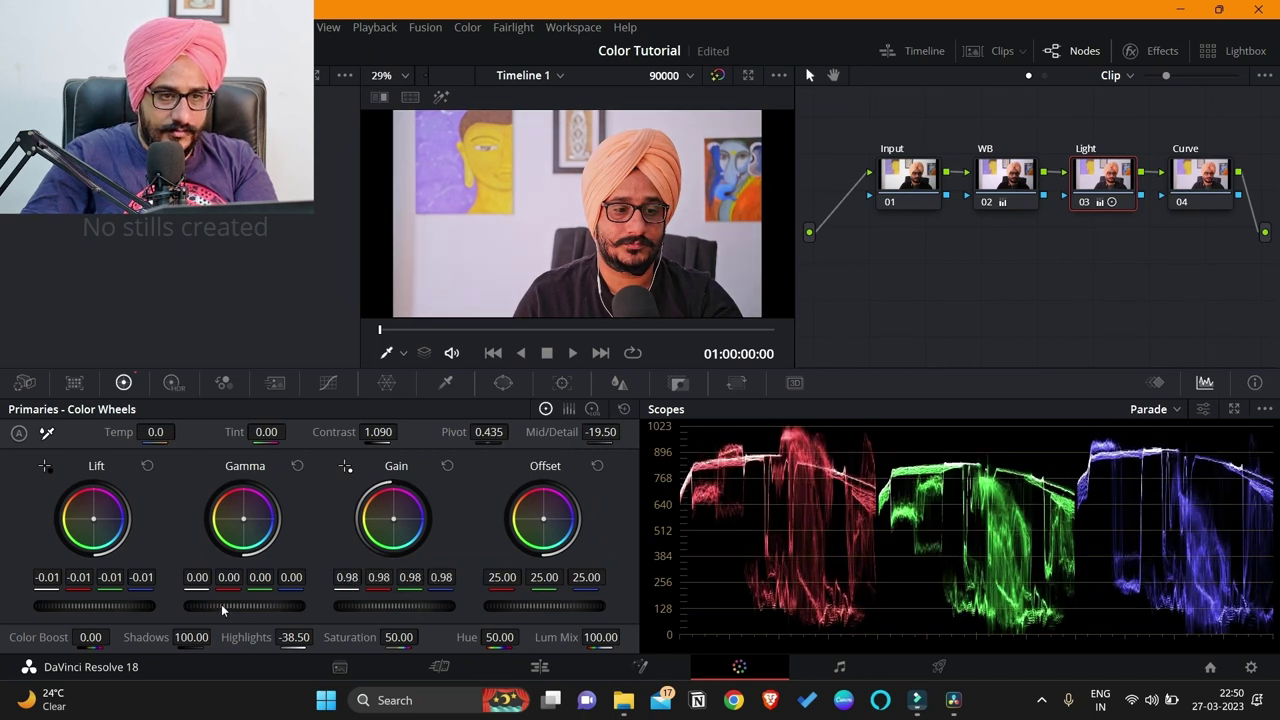
left_click_drag(221, 604, 218, 604)
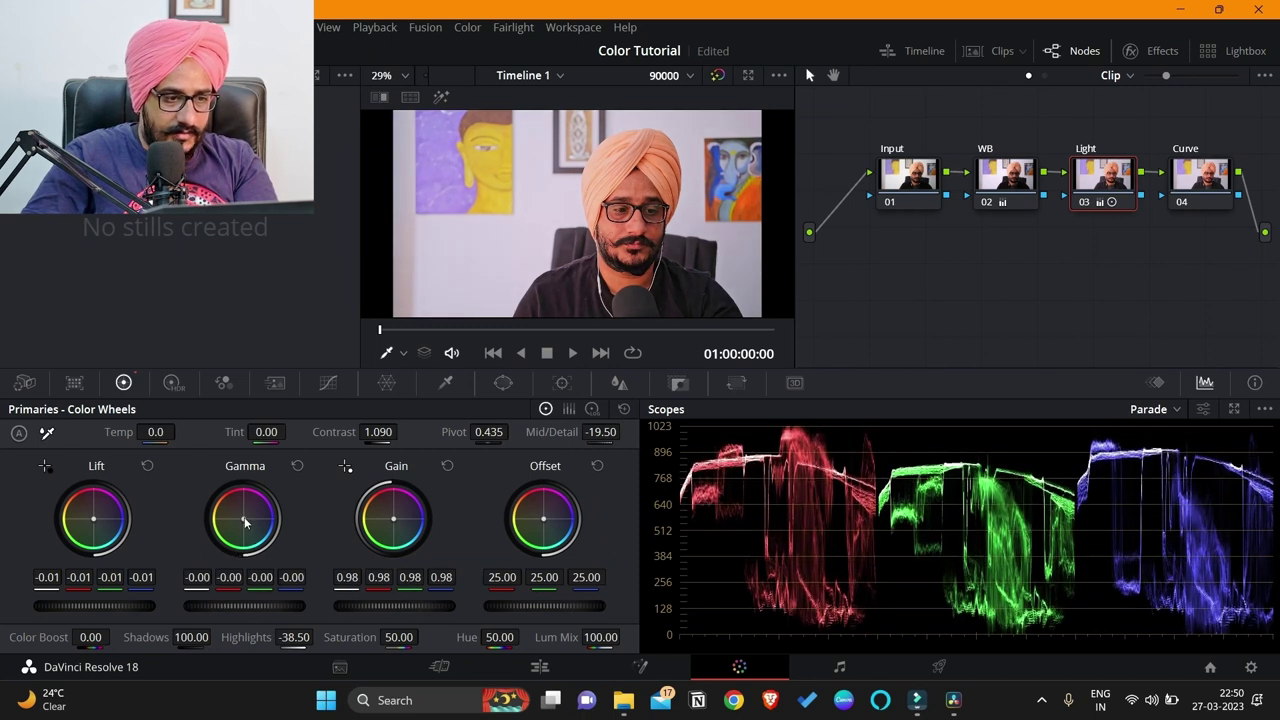
left_click_drag(244, 520, 246, 522)
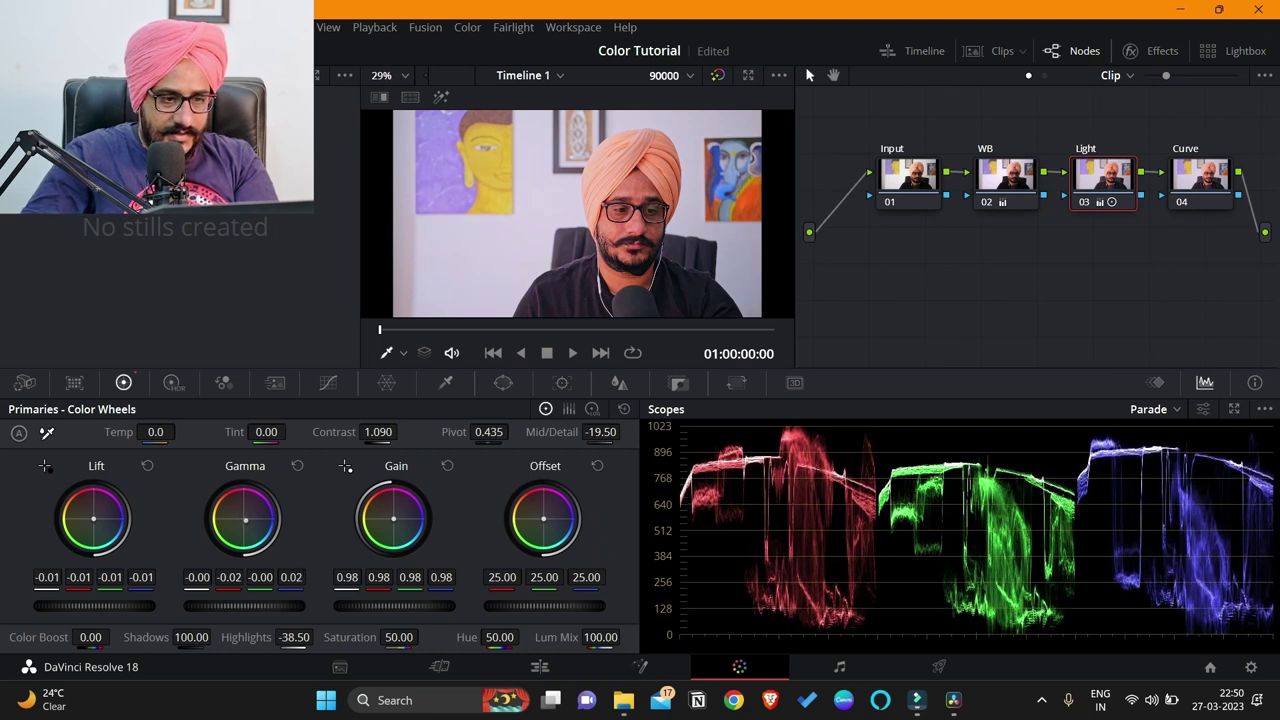
left_click_drag(390, 521, 394, 520)
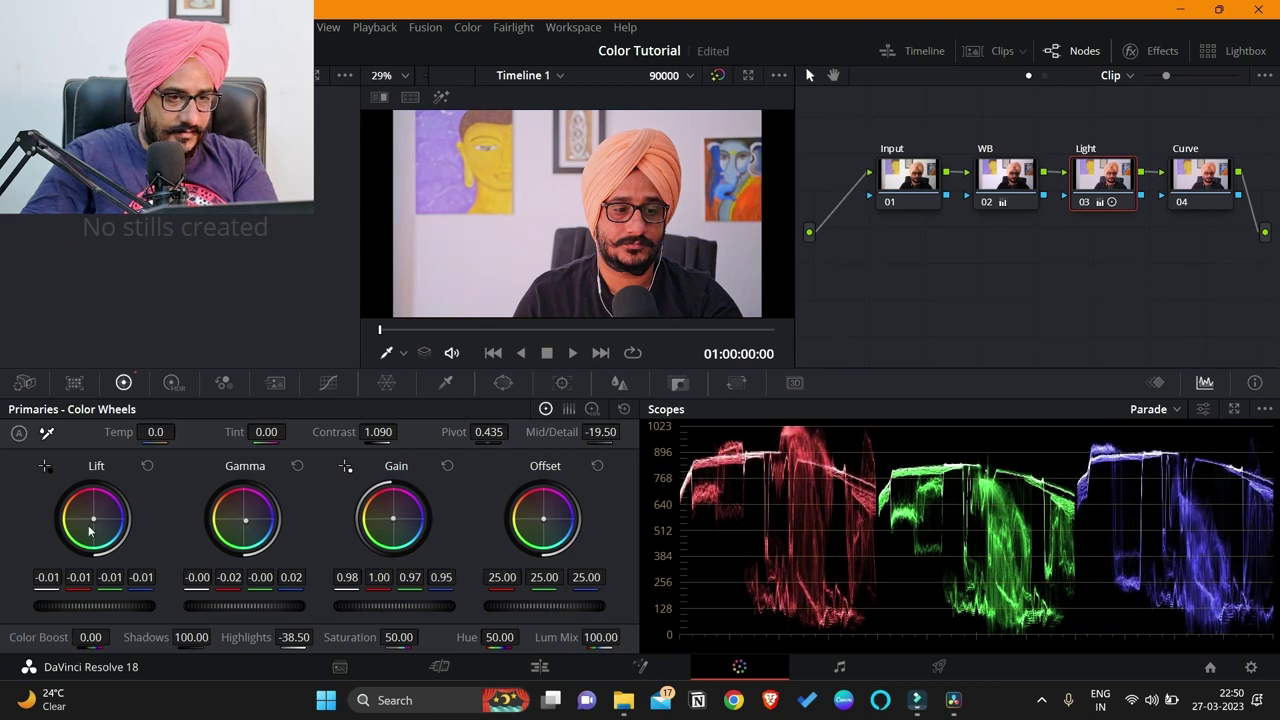
left_click_drag(93, 518, 95, 517)
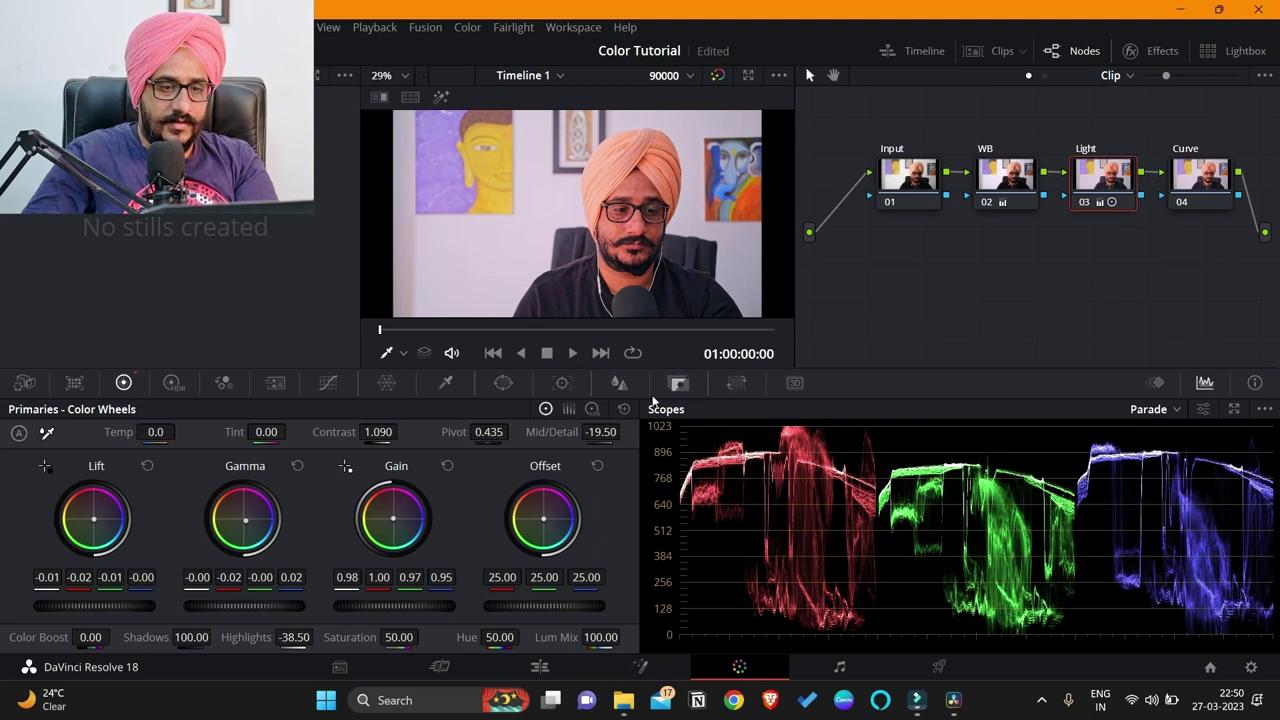
In Log Wheels, lower Shadow to -0.08 and raise Highlights to 0.01.
left_click(592, 409)
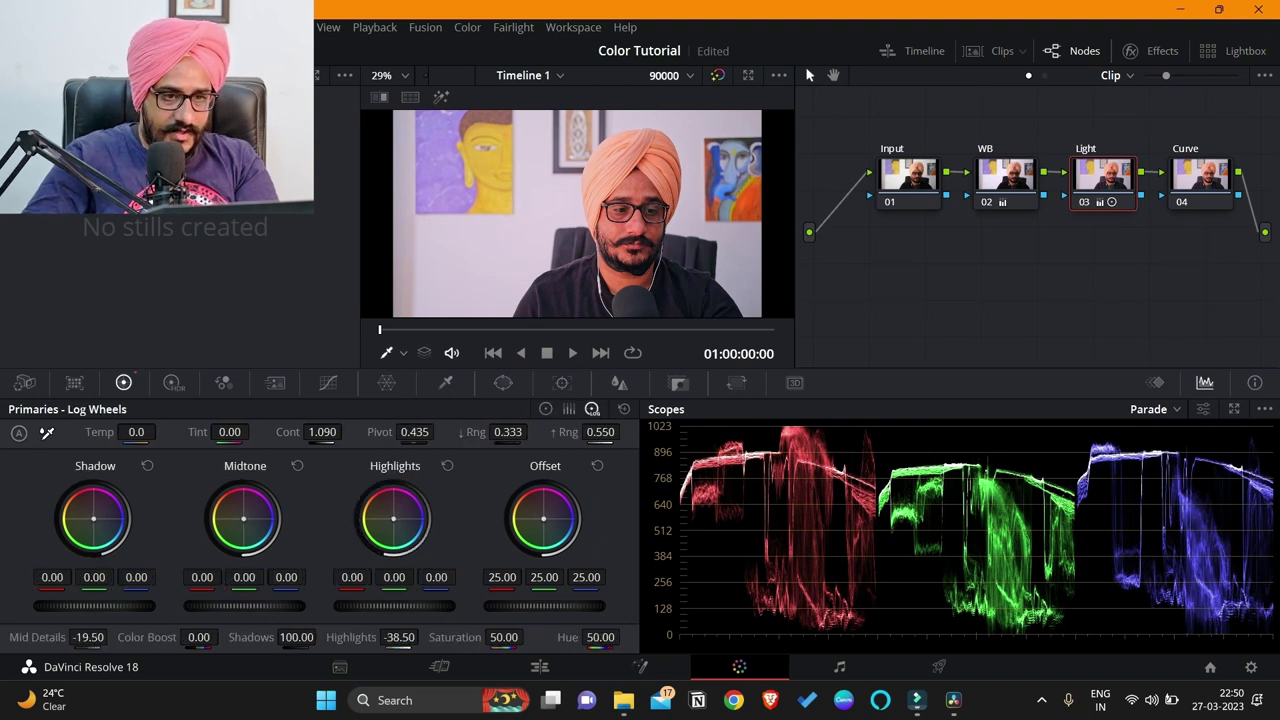
left_click_drag(93, 605, 78, 605)
left_click_drag(385, 606, 392, 606)
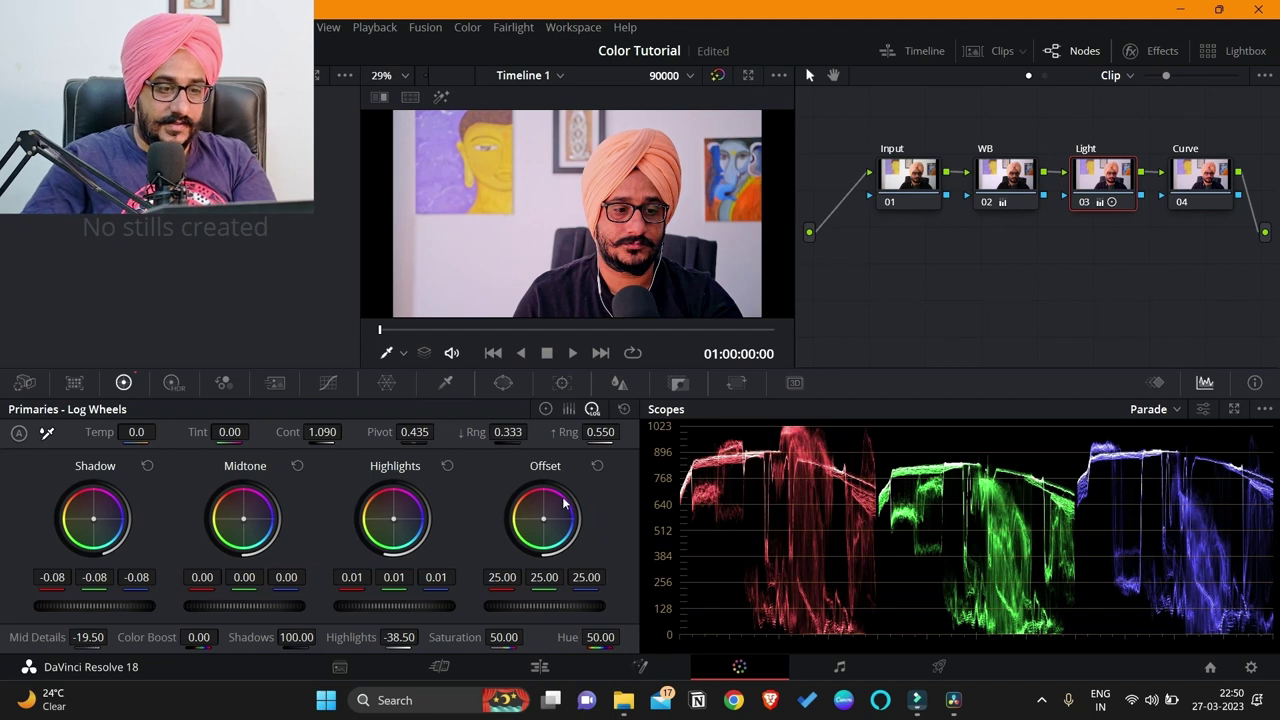
Play the graded clip briefly in the full-screen Cinema Viewer.
key("ctrl+f")
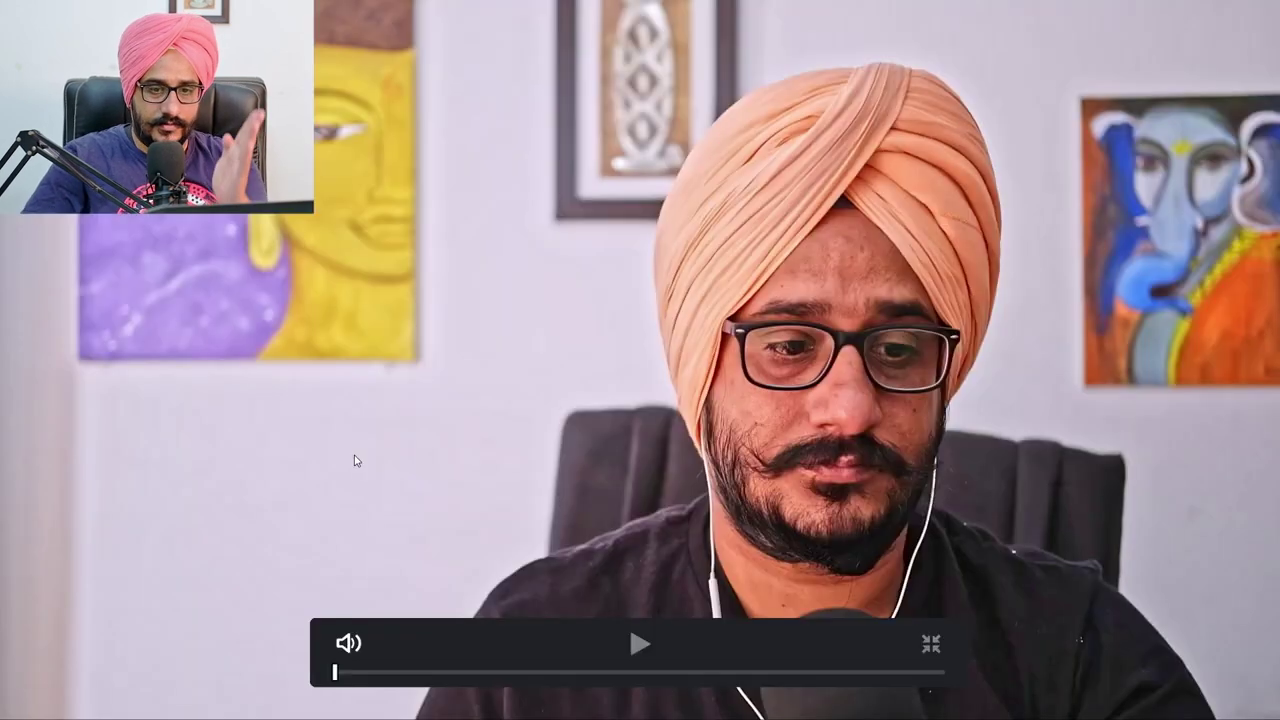
key("space")
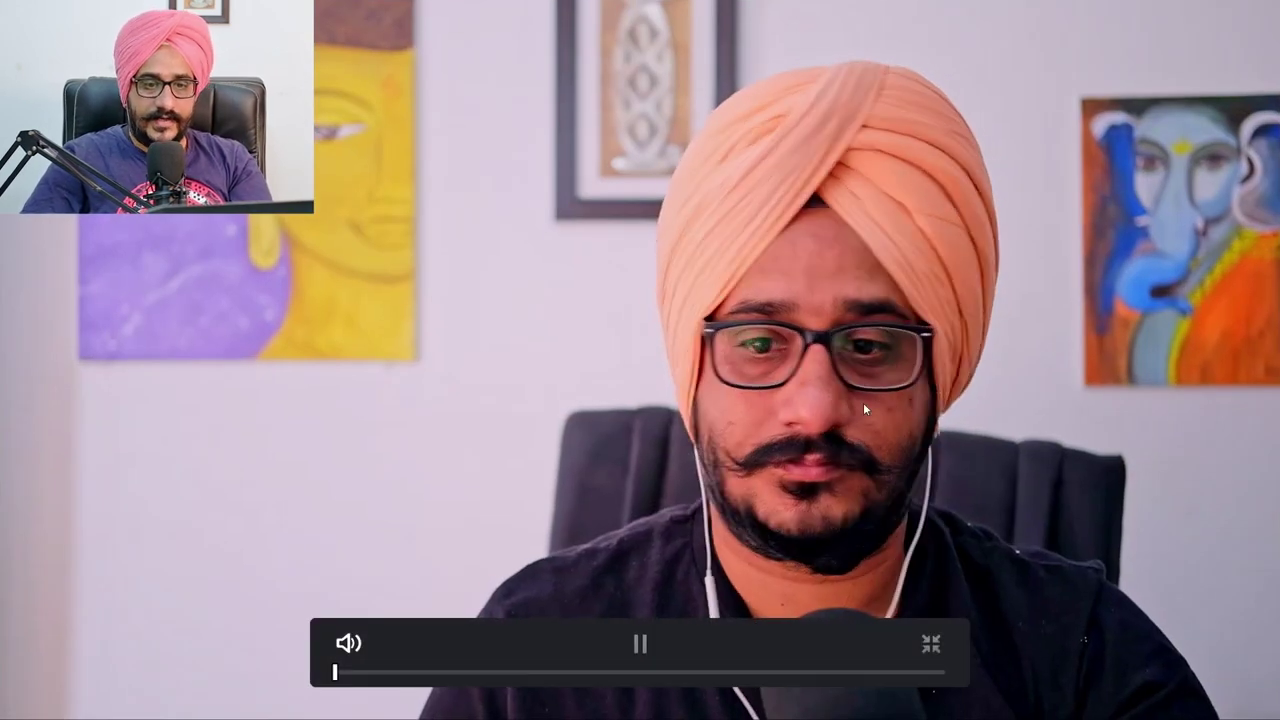
key("space")
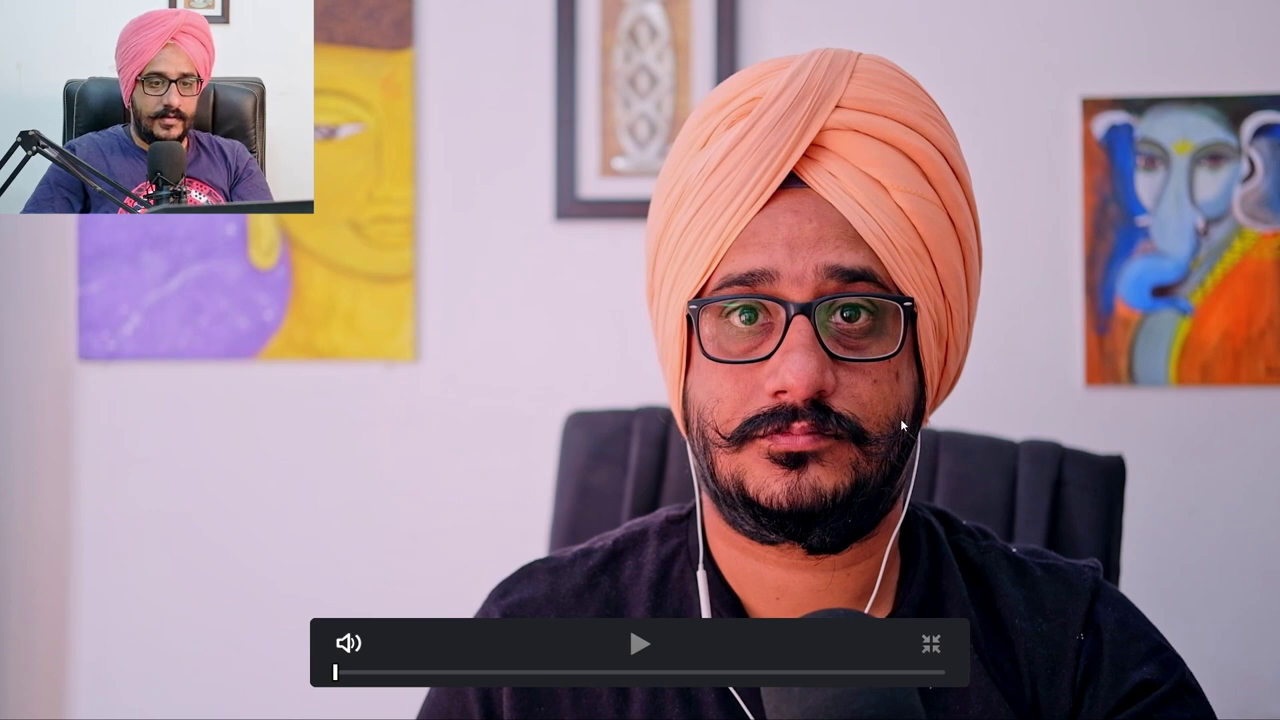
key("ctrl+f")
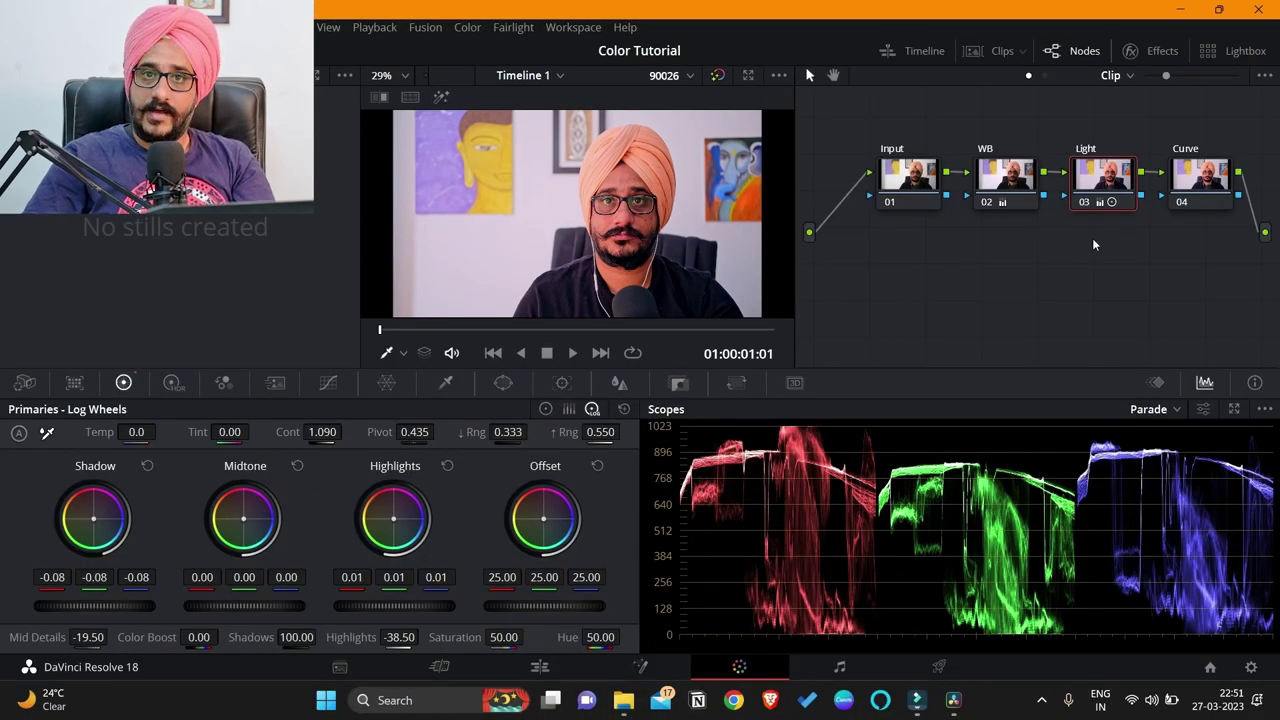
Select the Curve node, open Curves - Custom, and test the white and black points before restoring them.
key("shift+apostrophe")
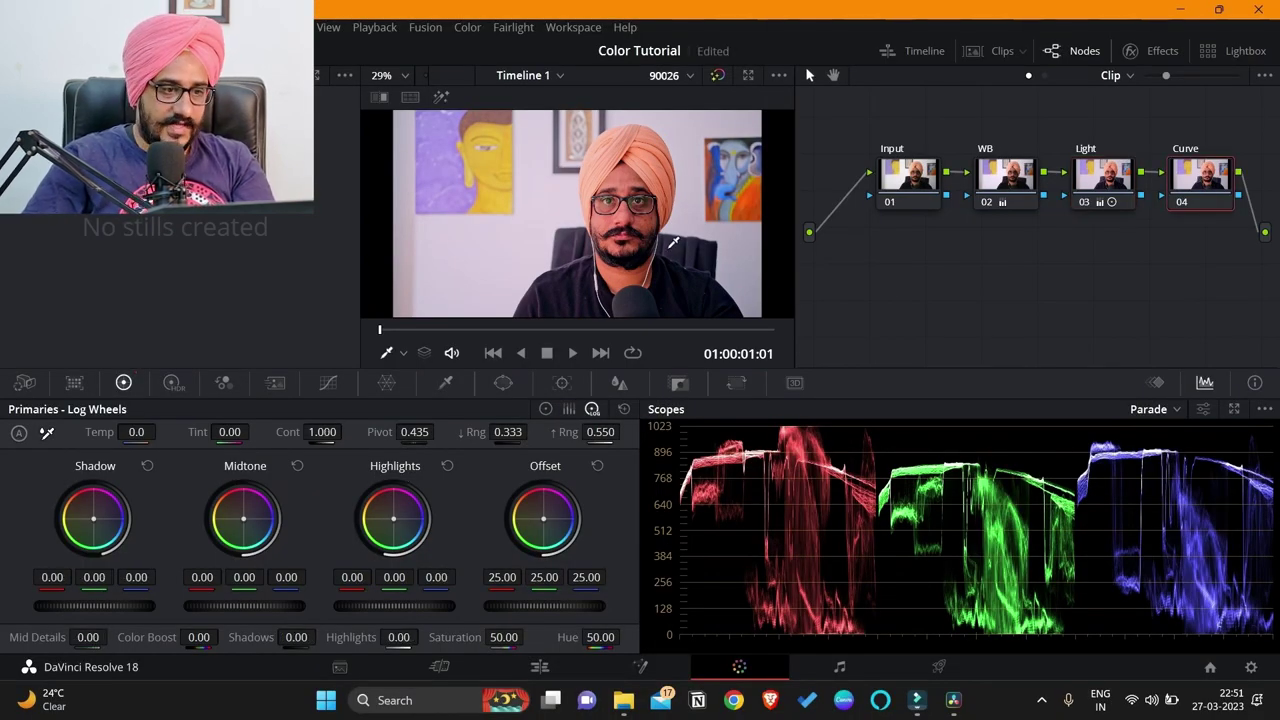
left_click(328, 383)
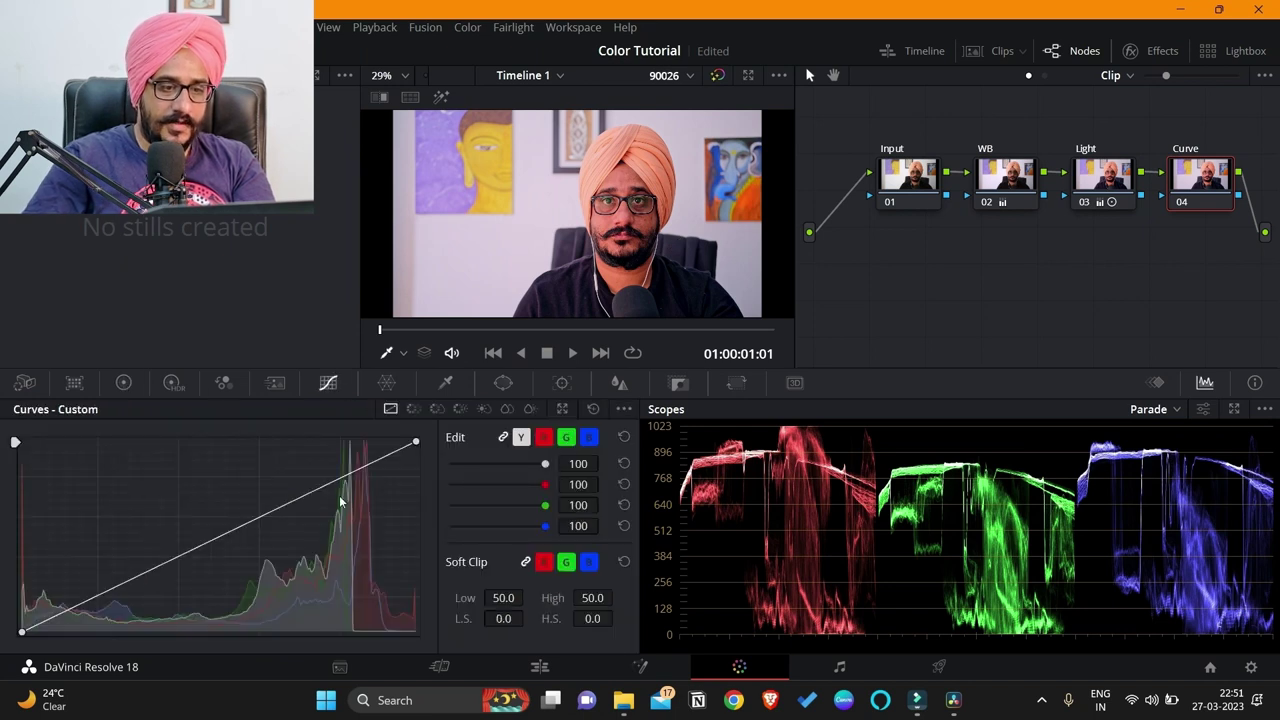
mouse_move(415, 441)
left_mouse_down()
mouse_move(415, 475)
mouse_move(395, 441)
left_mouse_up()
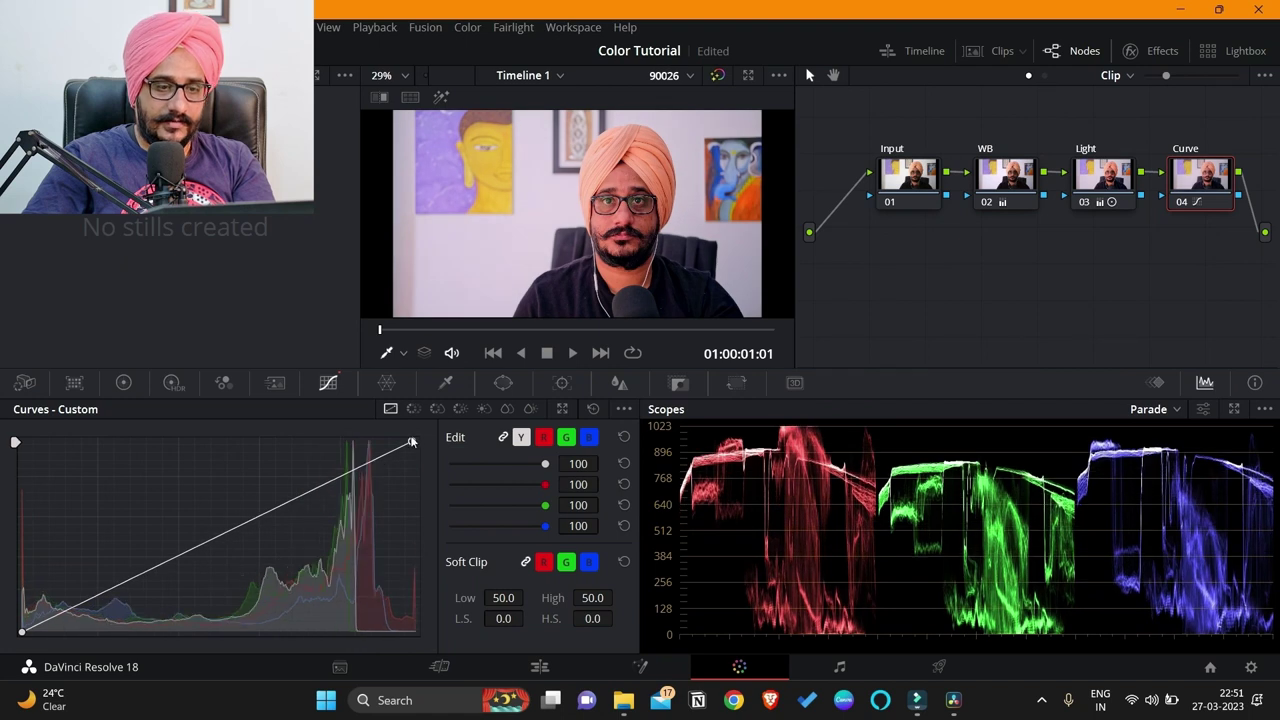
left_click_drag(395, 441, 403, 441)
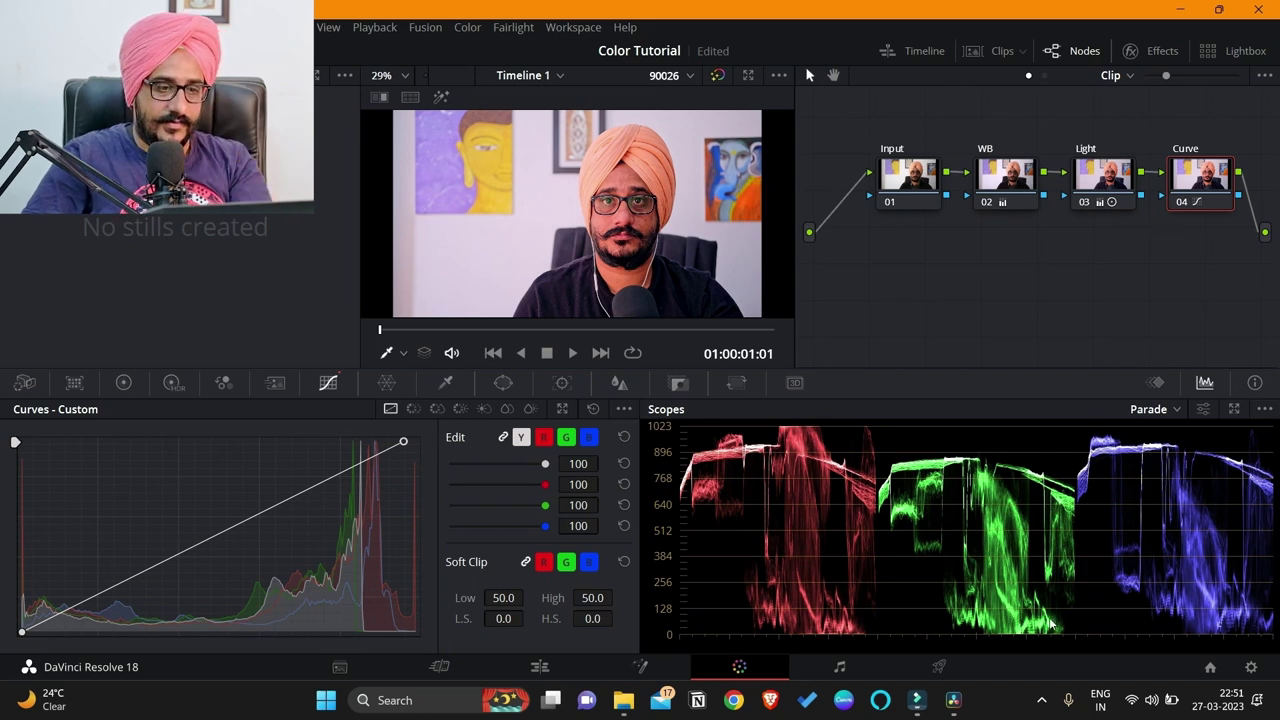
left_click_drag(404, 443, 409, 473)
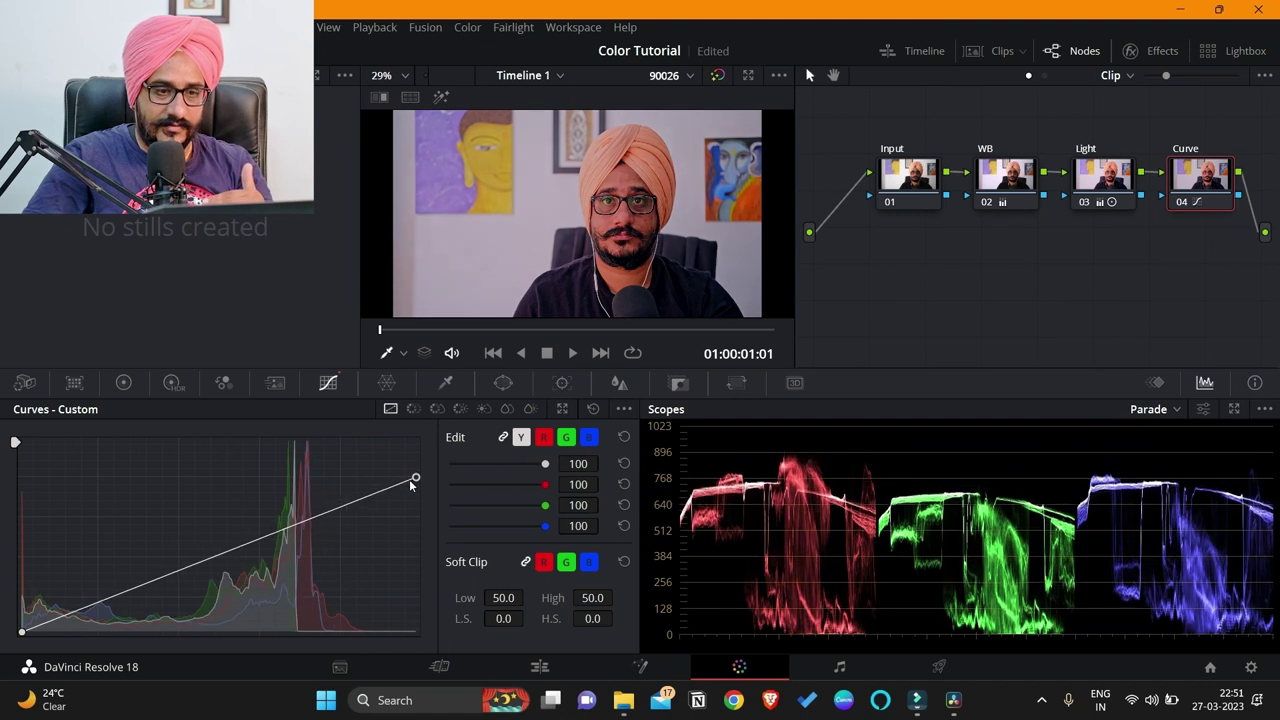
left_click_drag(410, 476, 409, 442)
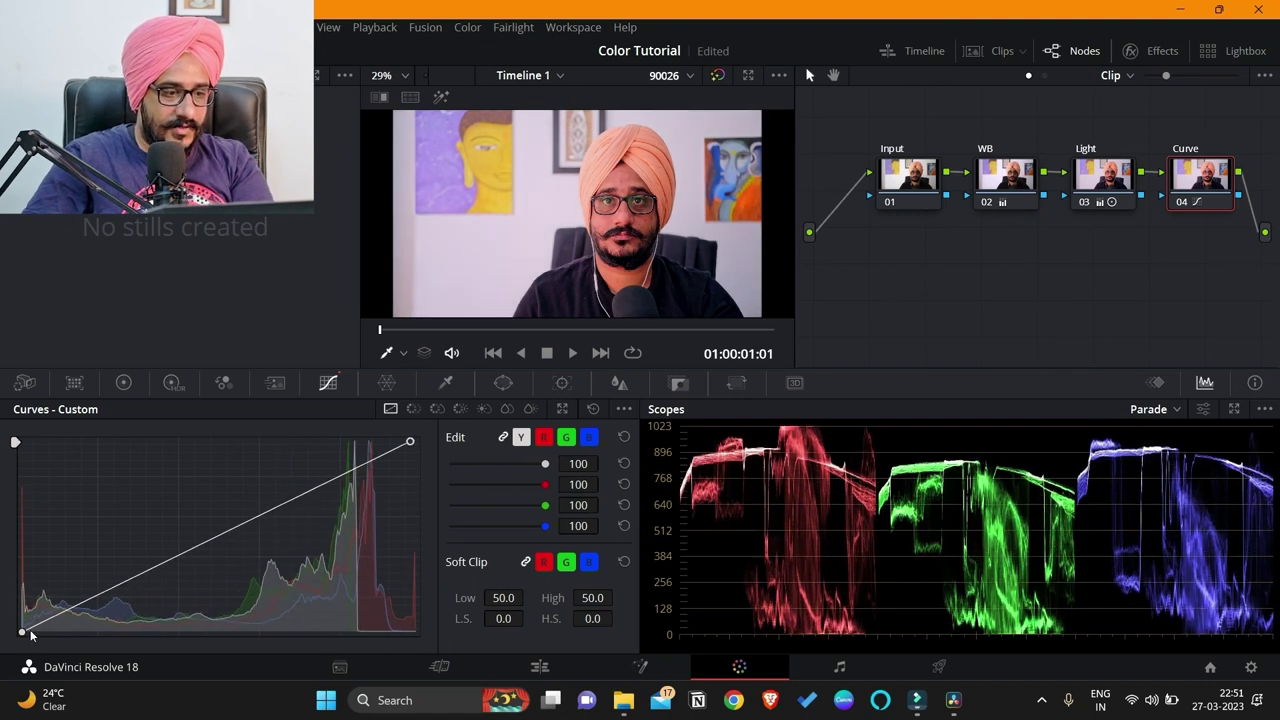
mouse_move(22, 634)
left_mouse_down()
mouse_move(6, 598)
mouse_move(47, 626)
left_mouse_up()
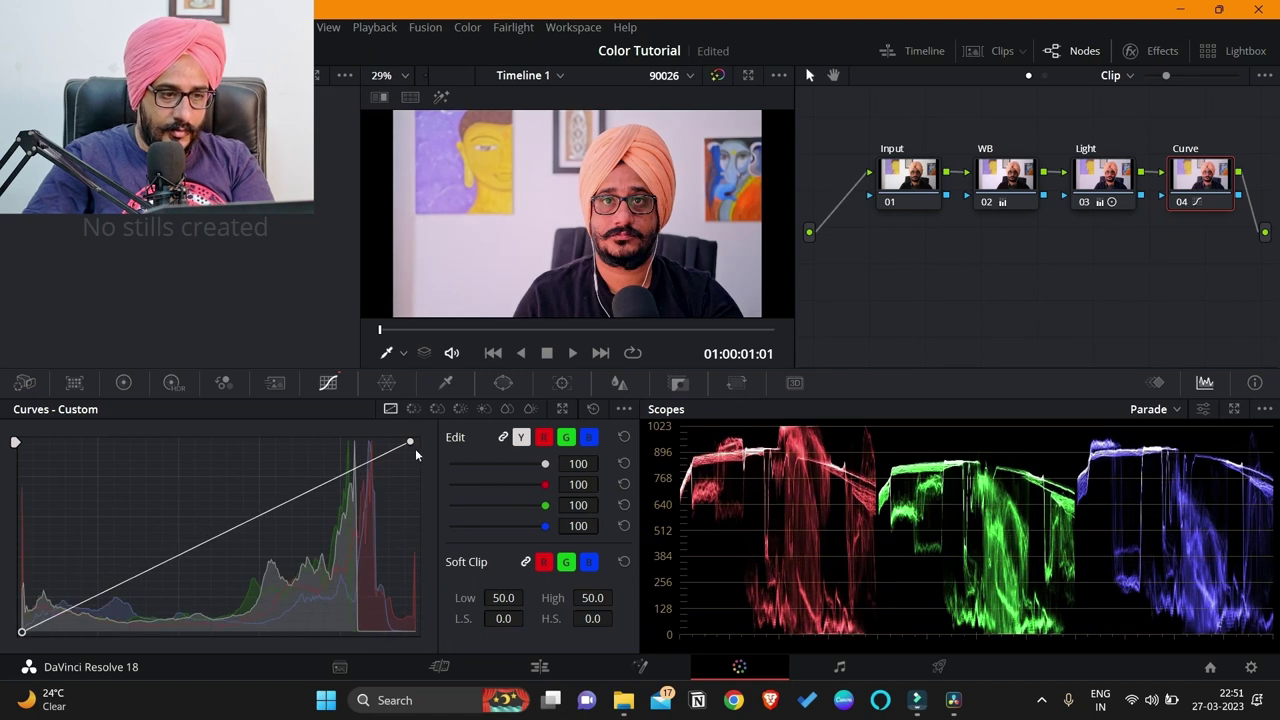
Add highlight, midtone and shadow control points to the luma curve, undoing a trial highlight drag.
left_click(338, 476)
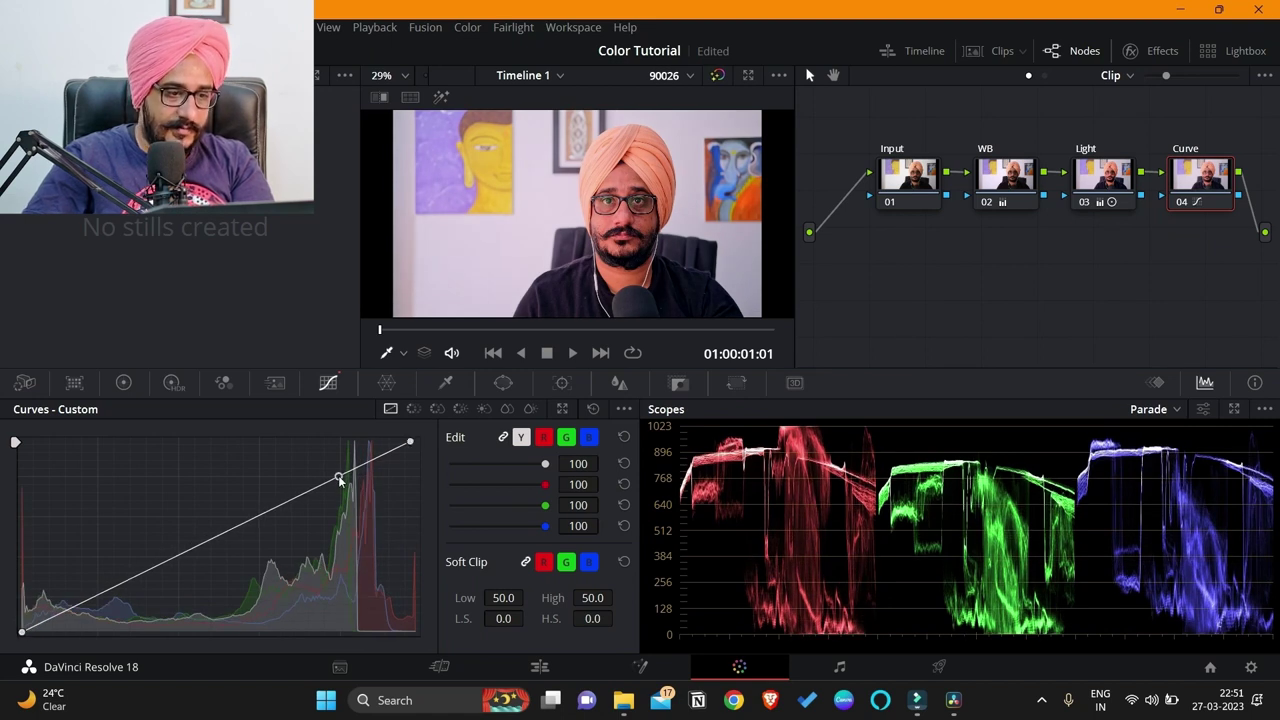
left_click(229, 528)
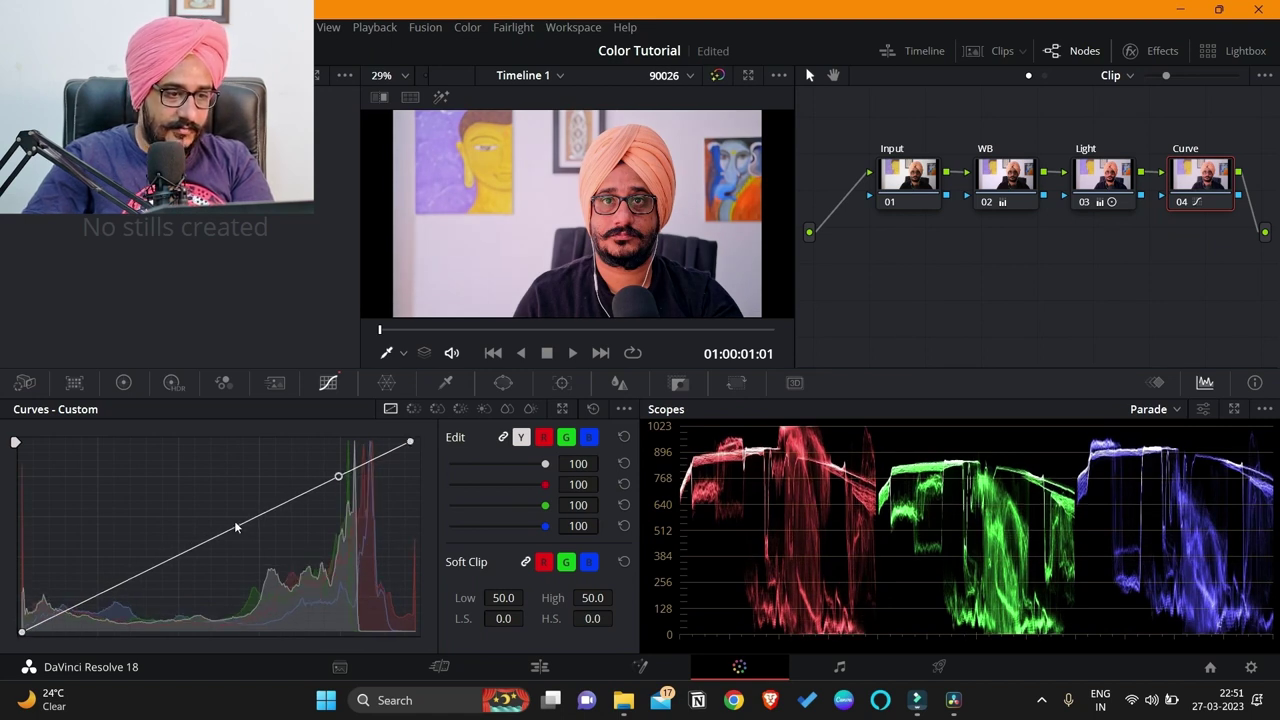
left_click(98, 598)
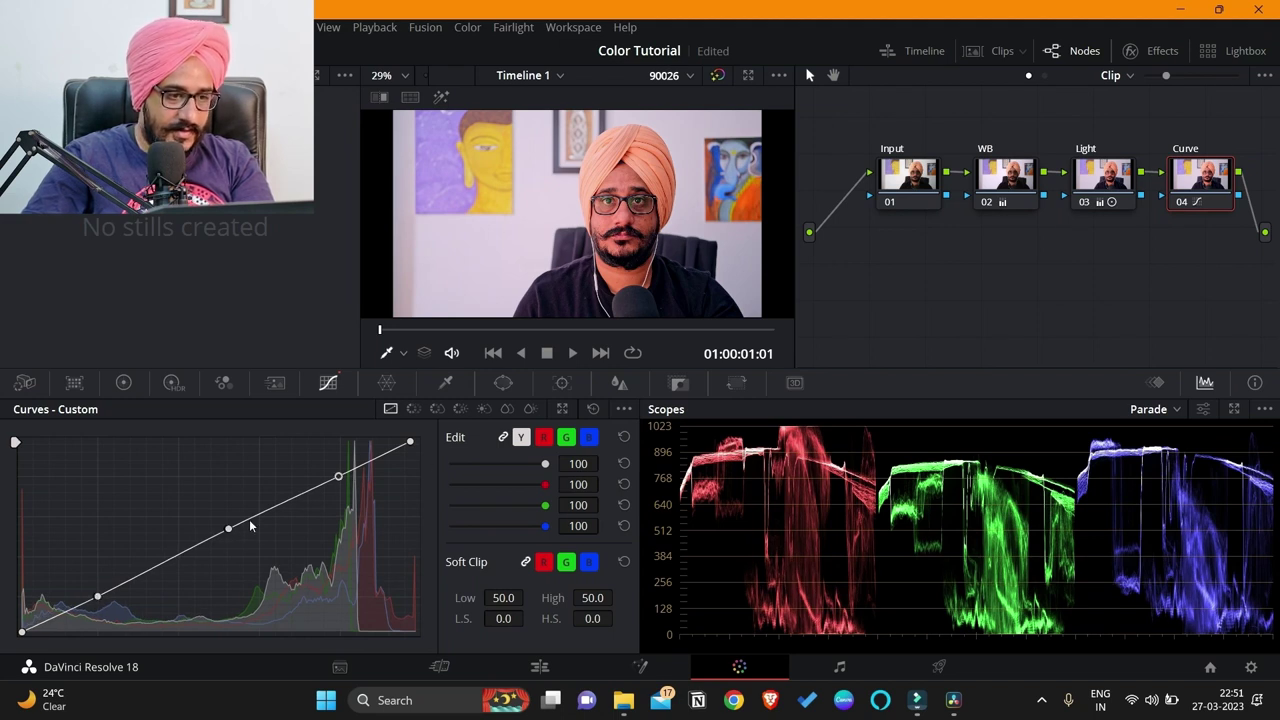
left_click_drag(229, 531, 219, 535)
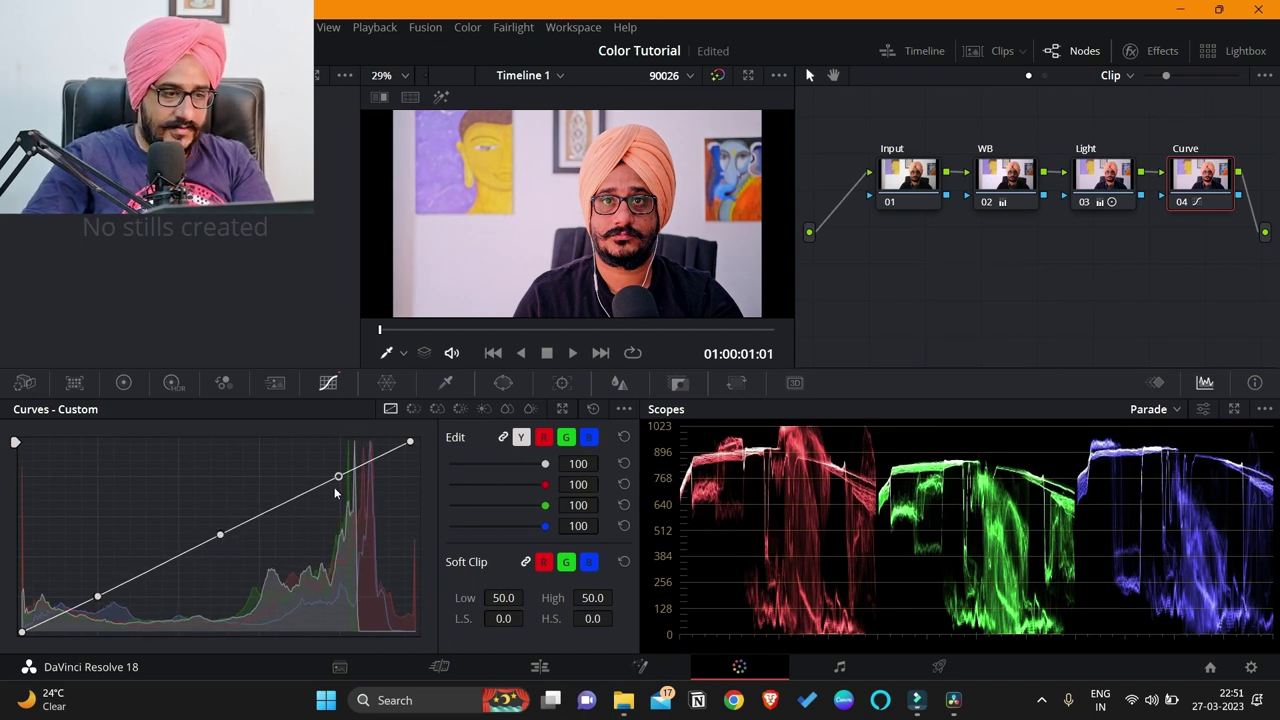
left_click_drag(220, 535, 221, 532)
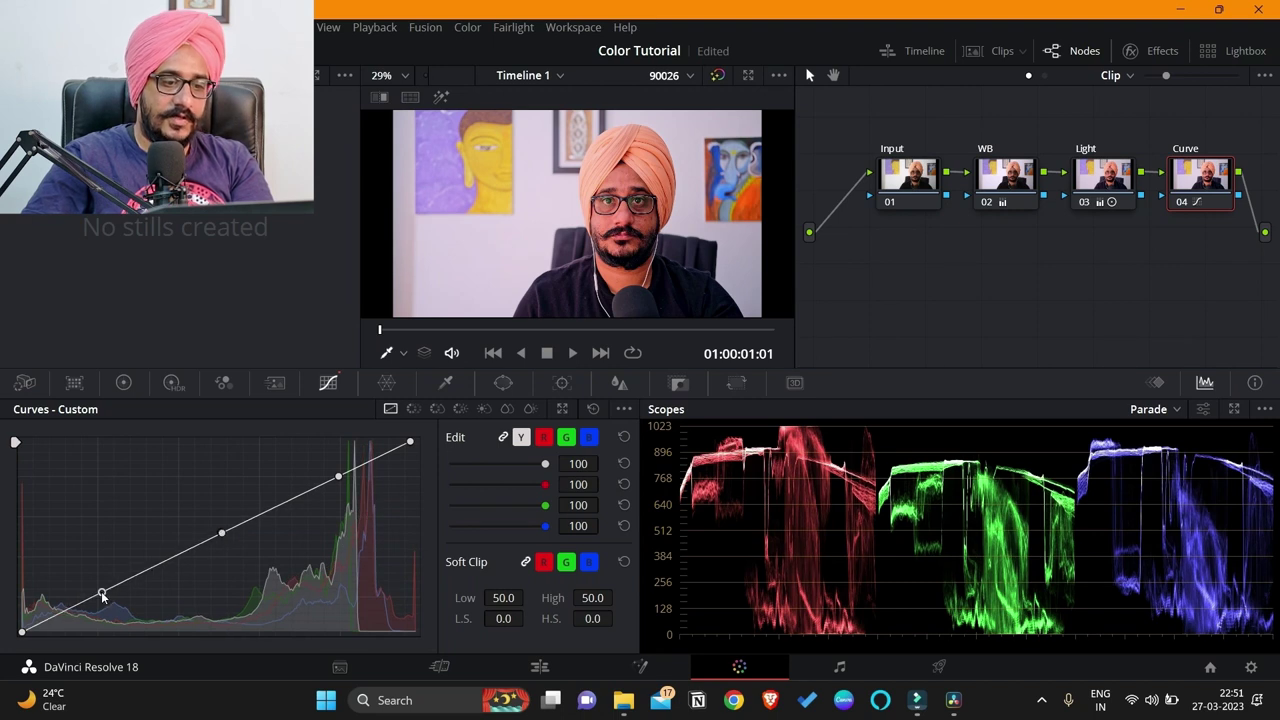
mouse_move(340, 478)
left_mouse_down()
mouse_move(357, 498)
mouse_move(340, 465)
left_mouse_up()
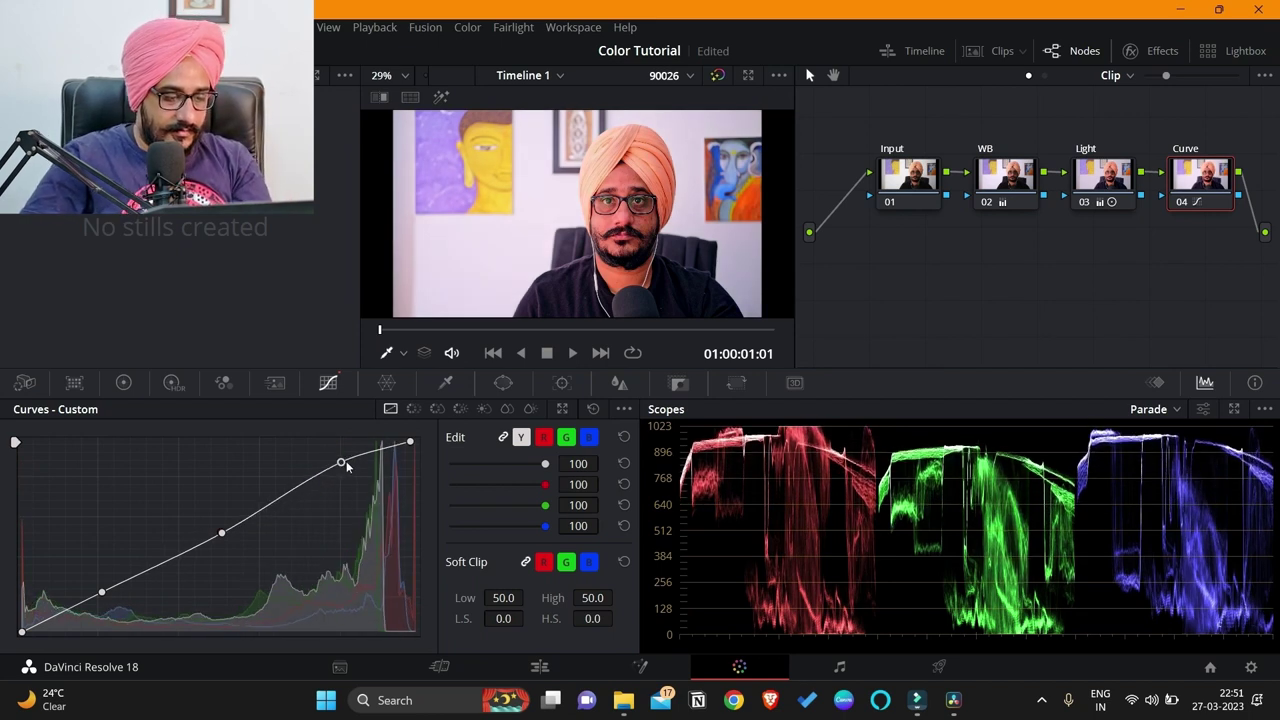
key("ctrl+z")
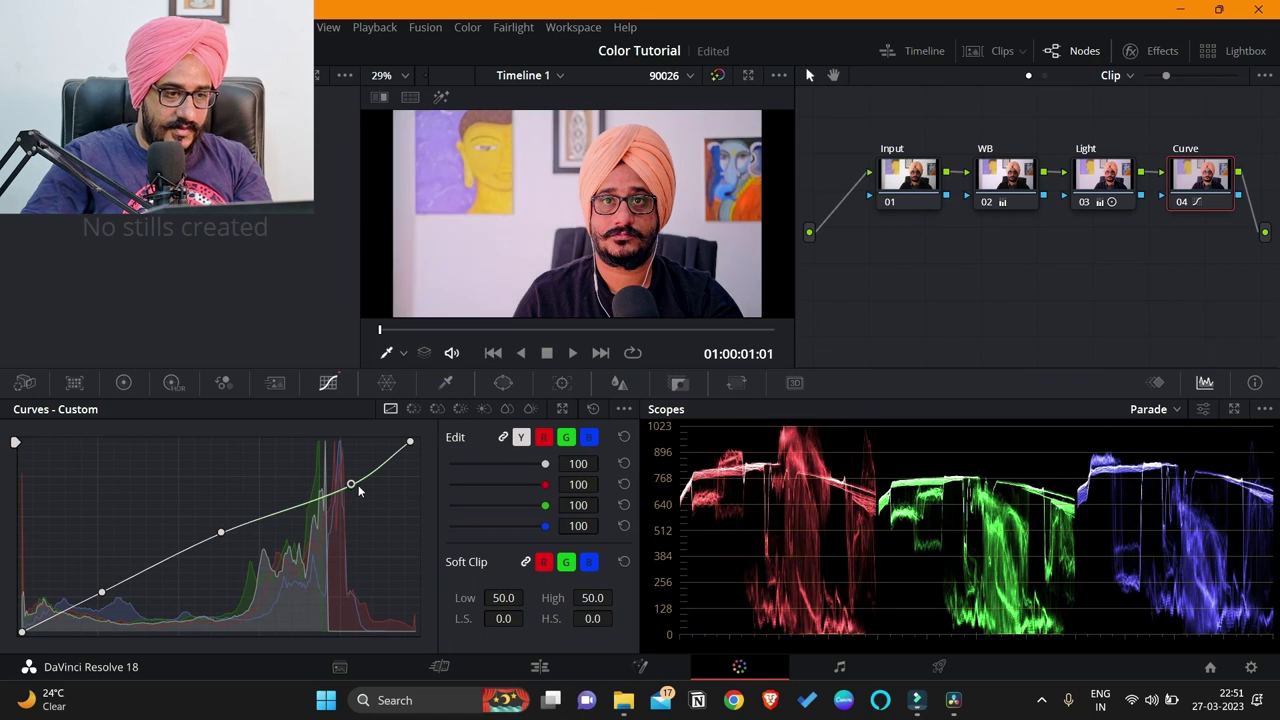
key("ctrl+z")
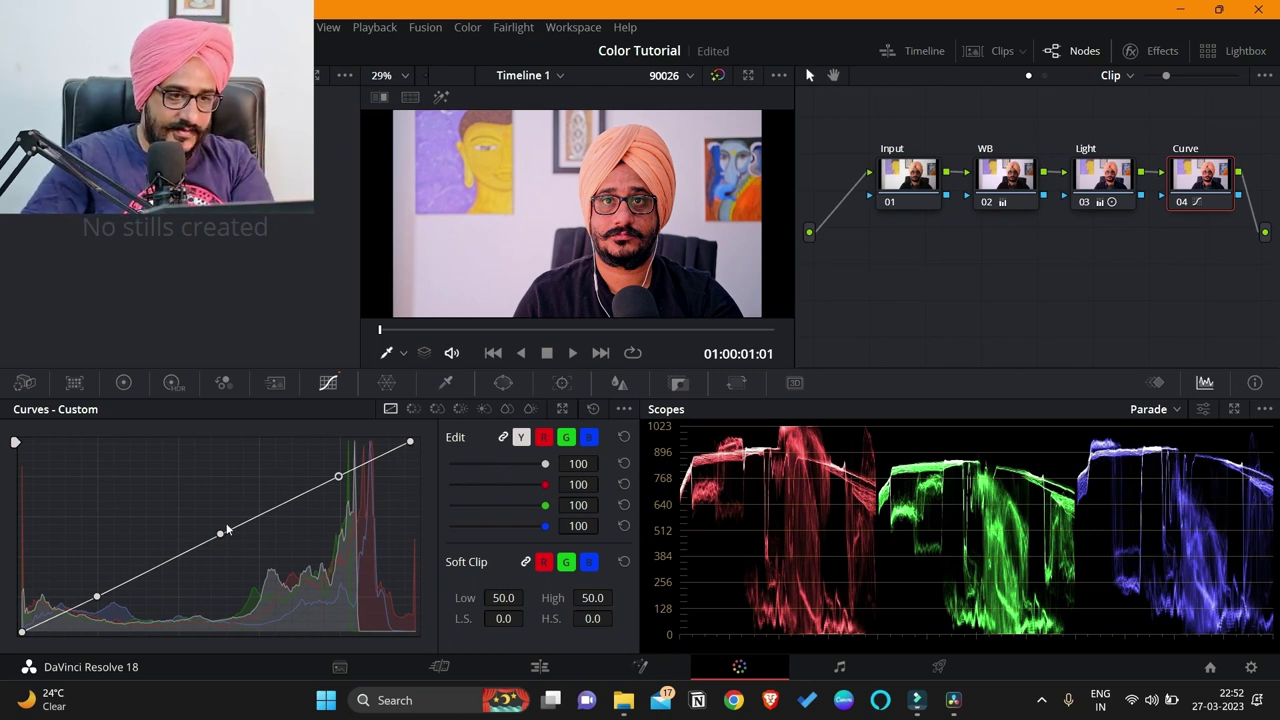
Shape the three points into a gentle S-curve by deepening midtones and nudging highlight and shadow points.
left_click_drag(220, 533, 216, 532)
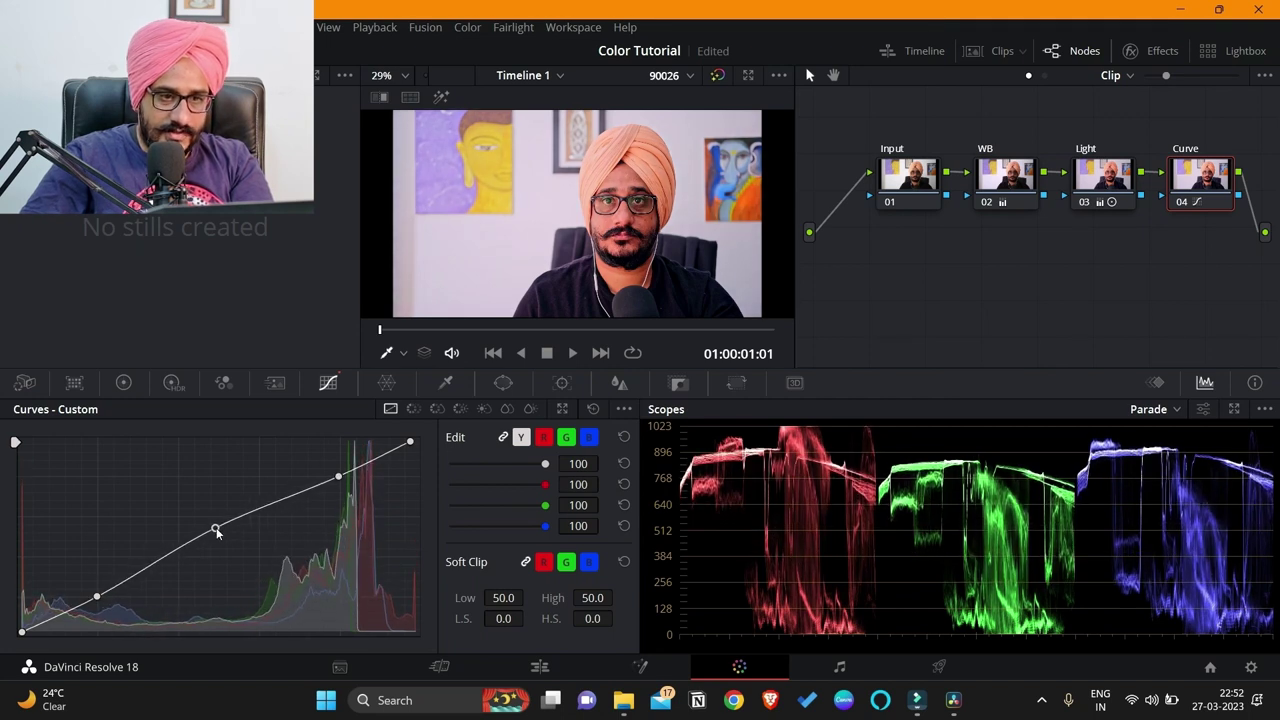
left_click_drag(216, 531, 225, 542)
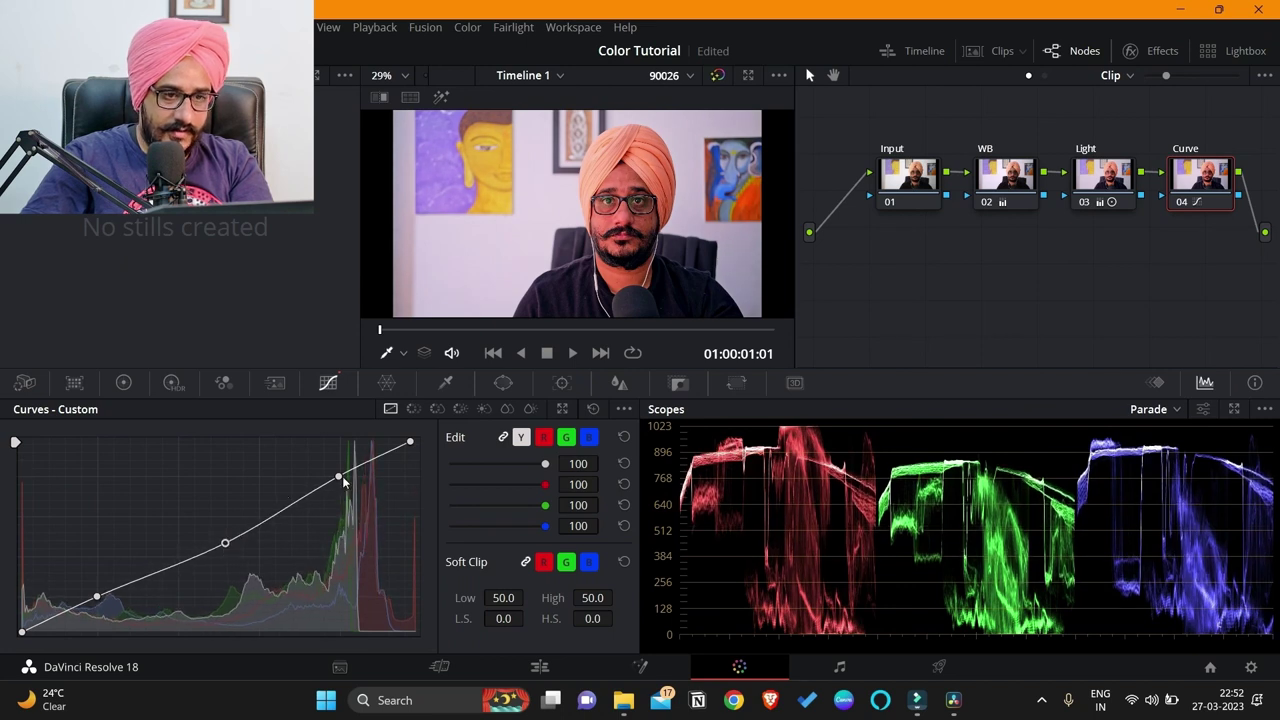
left_click_drag(340, 477, 338, 478)
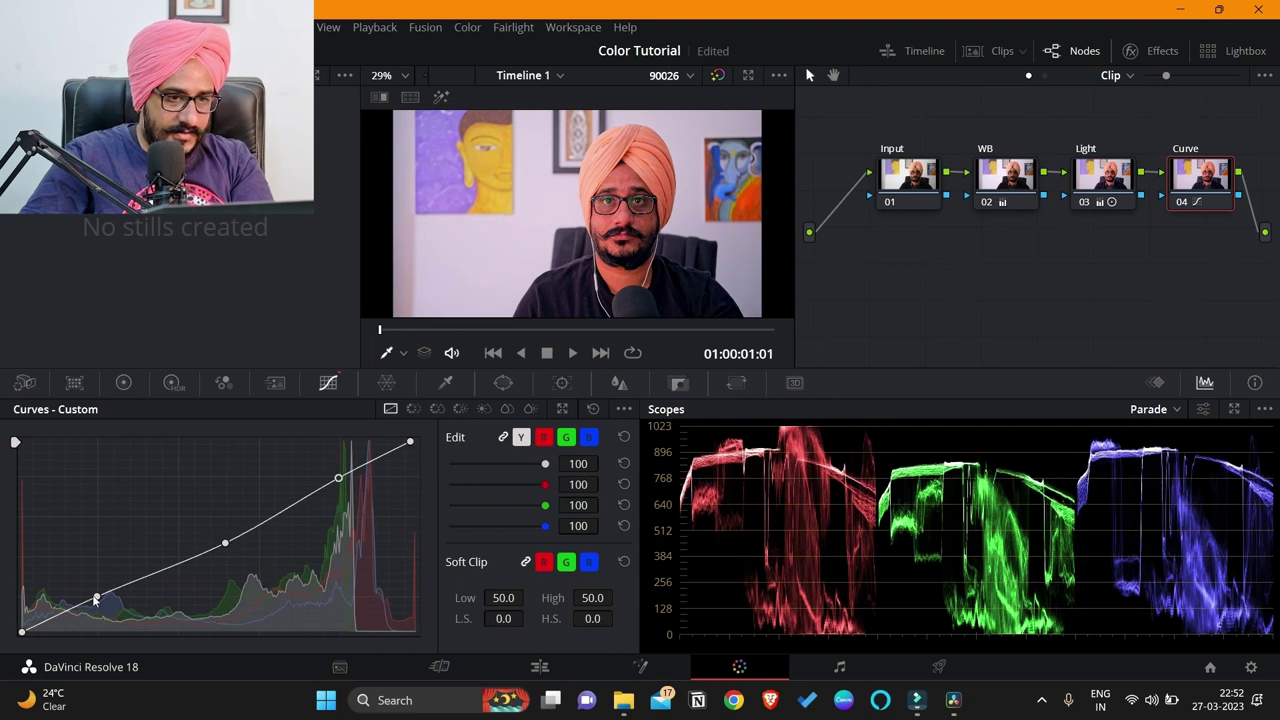
left_click_drag(95, 599, 106, 602)
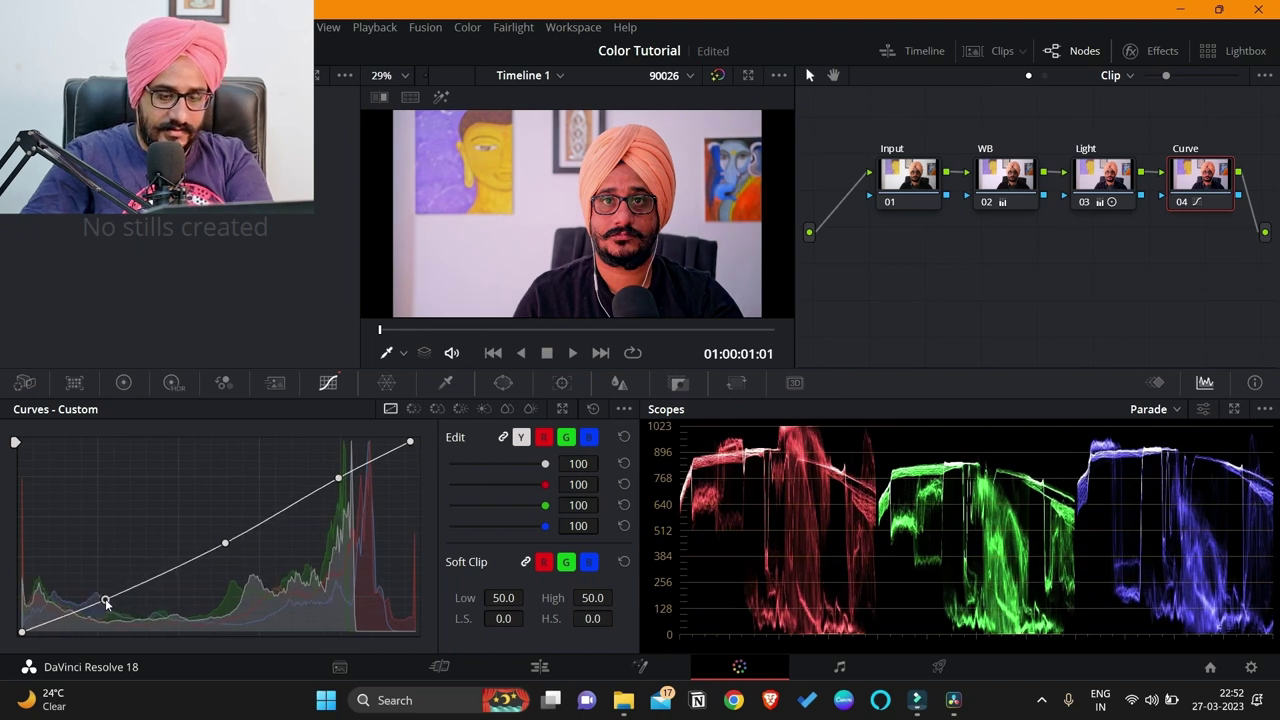
Review the graded clip full screen, toggling the grade with Shift+D to compare before and after.
key("ctrl+f")
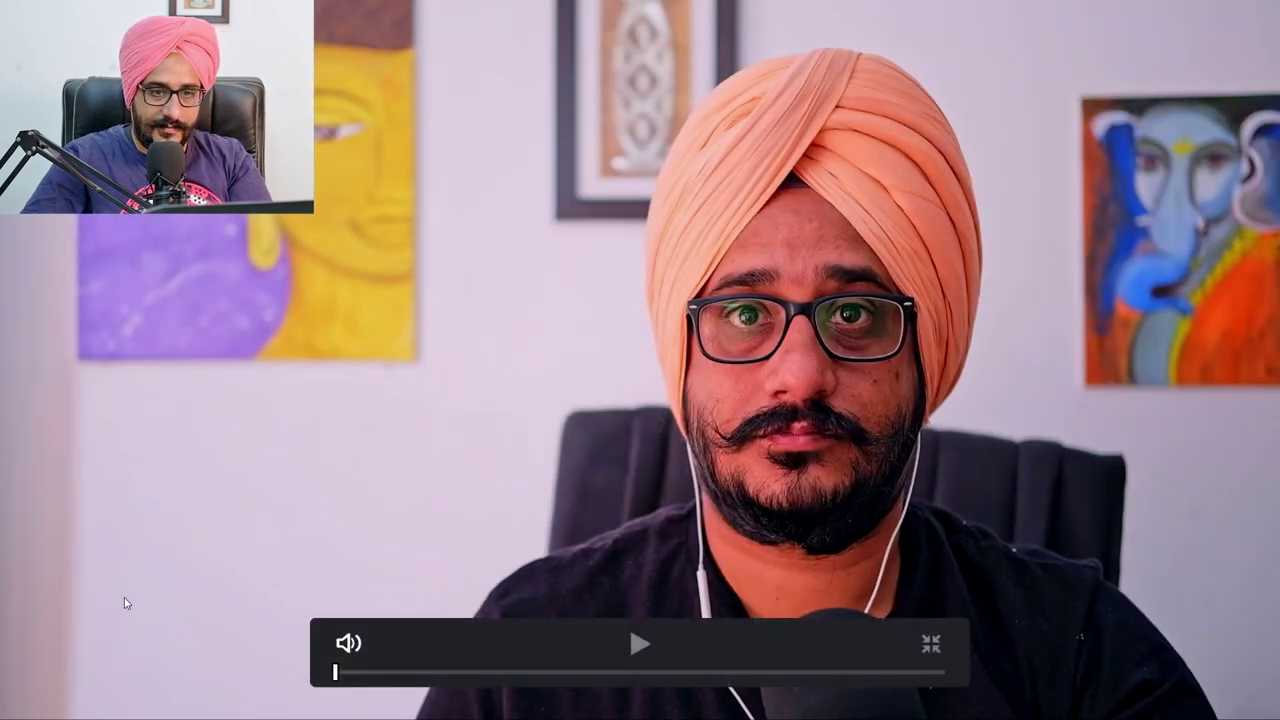
key("space")
key("space")
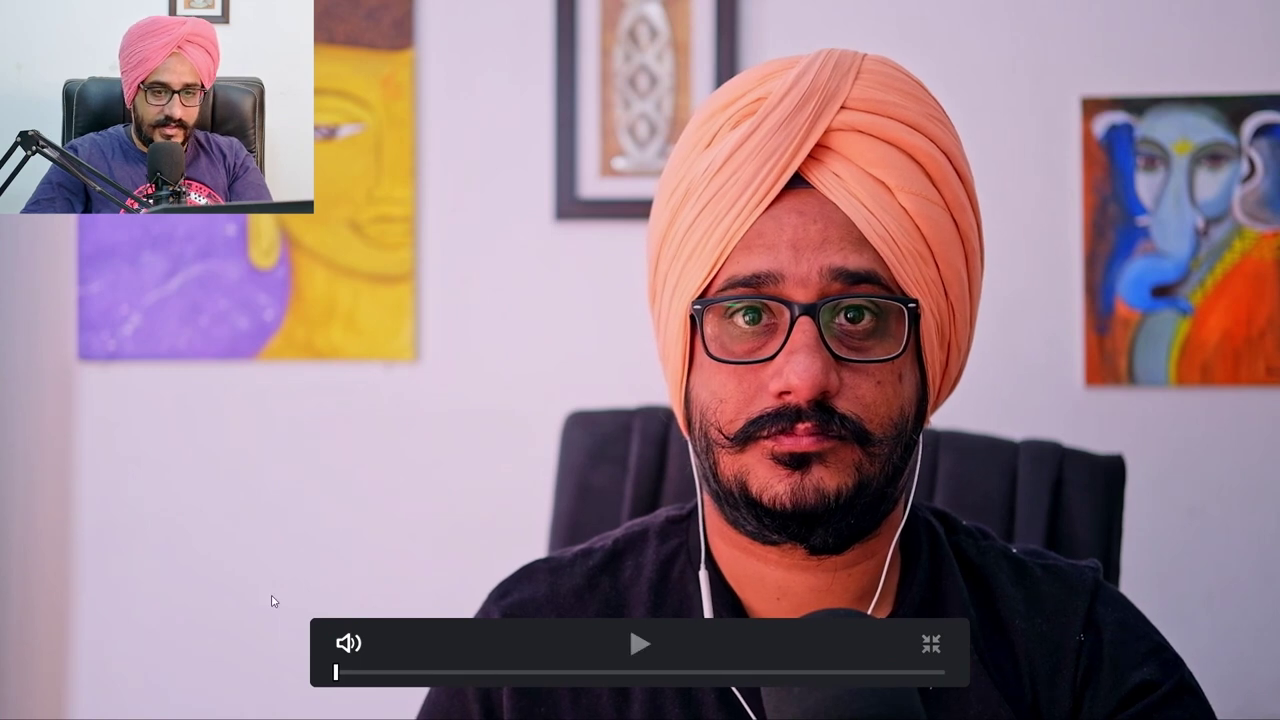
key("shift+d")
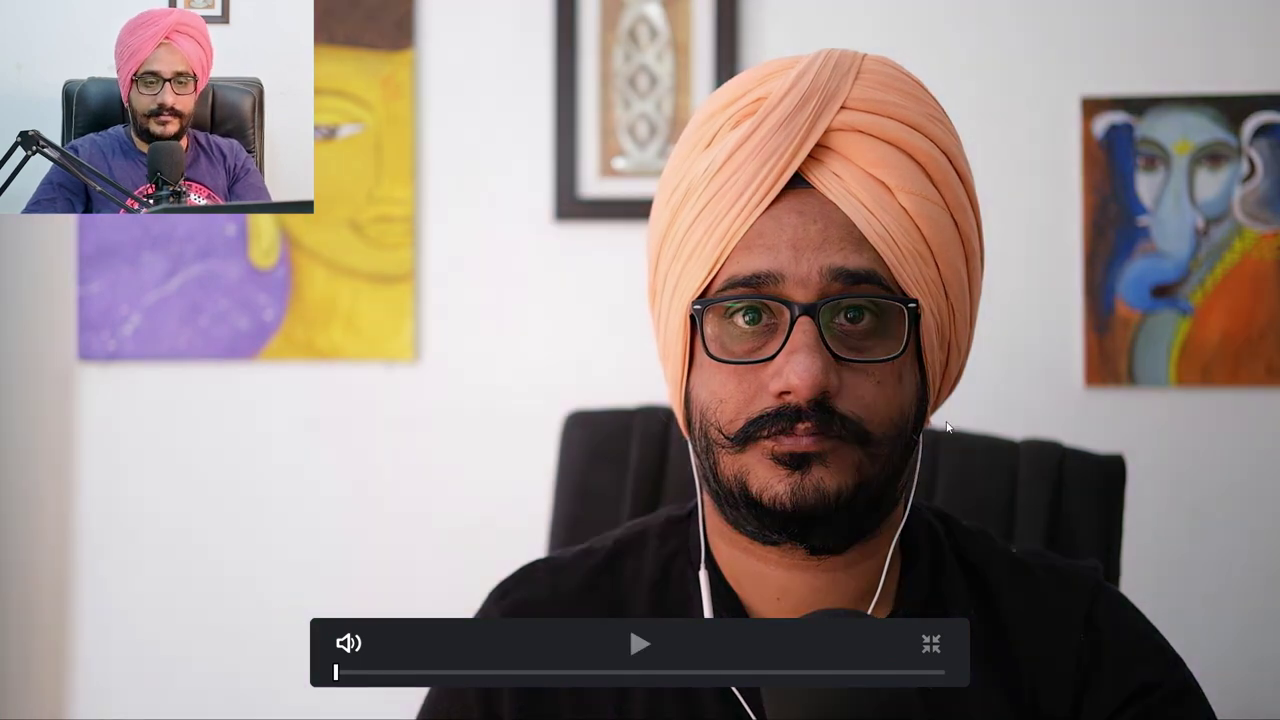
key("shift+d")
key("shift+d")
key("shift+d")
key("shift+d")
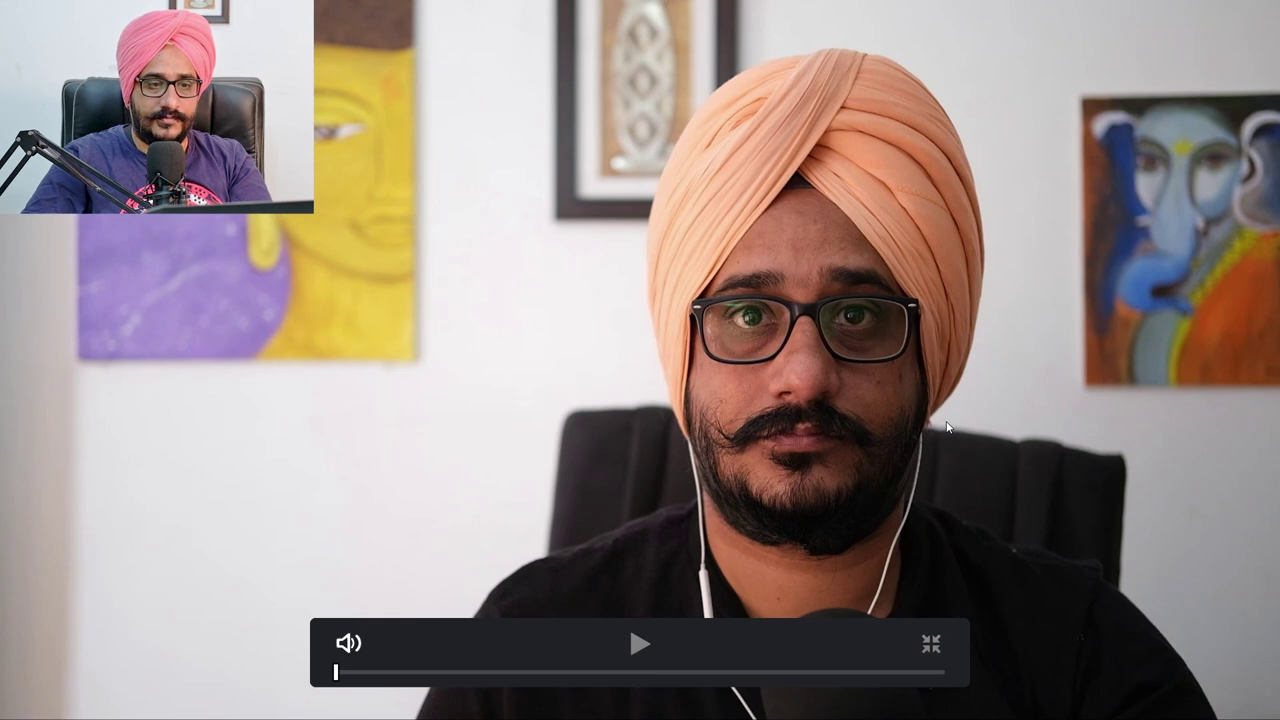
key("shift+d")
key("shift+d")
key("shift+d")
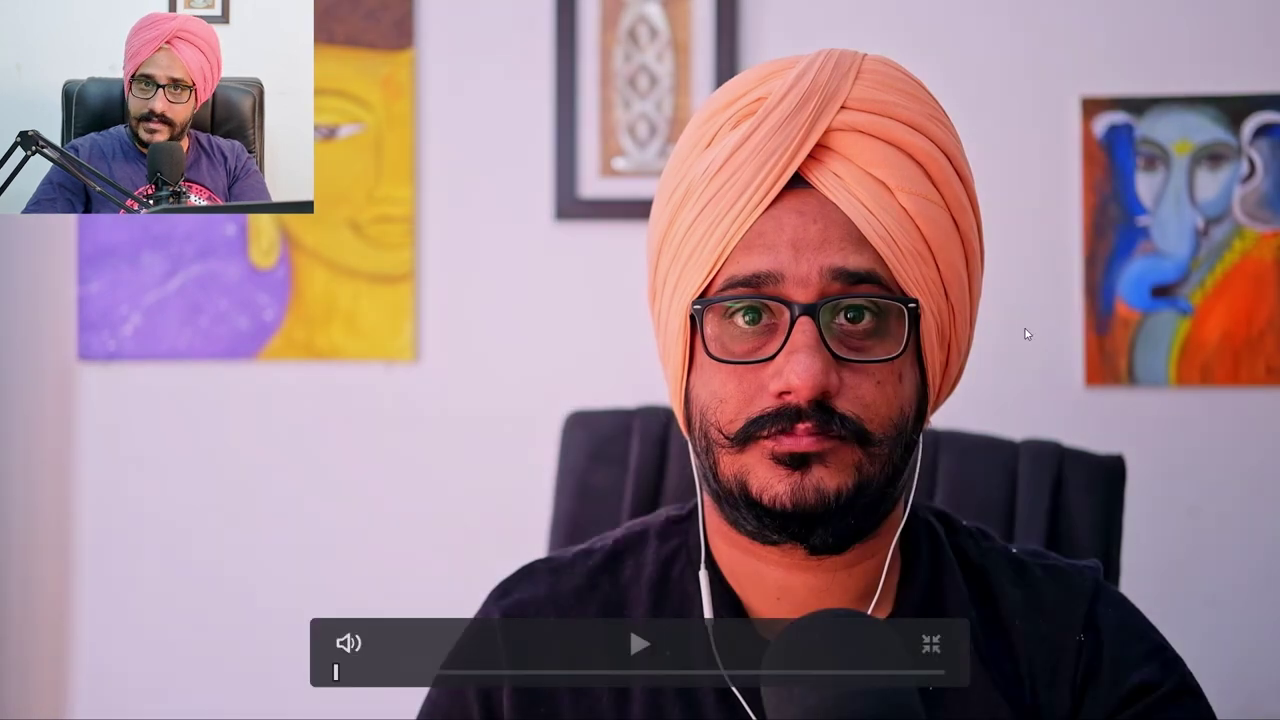
key("Escape")
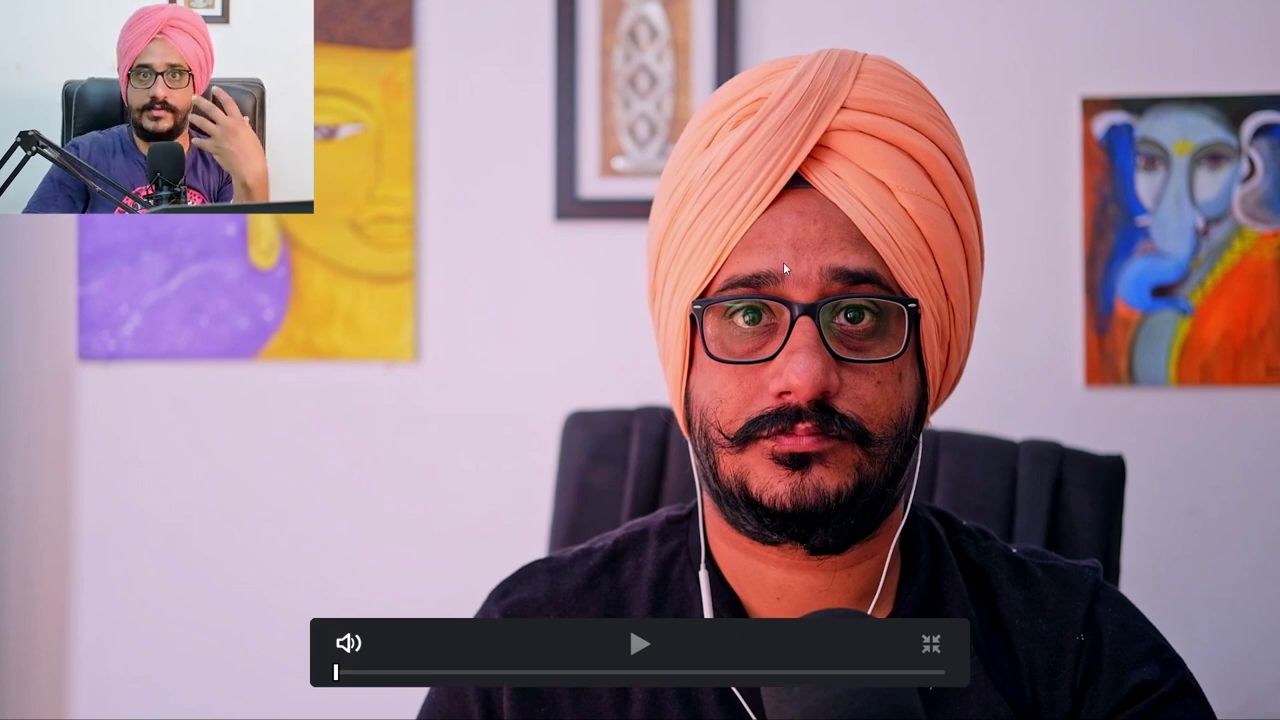
Lower parallel node 04's Mid/Detail to -12.00 in the Color Wheels, previewing full screen, then return to Log Wheels.
key("Escape")
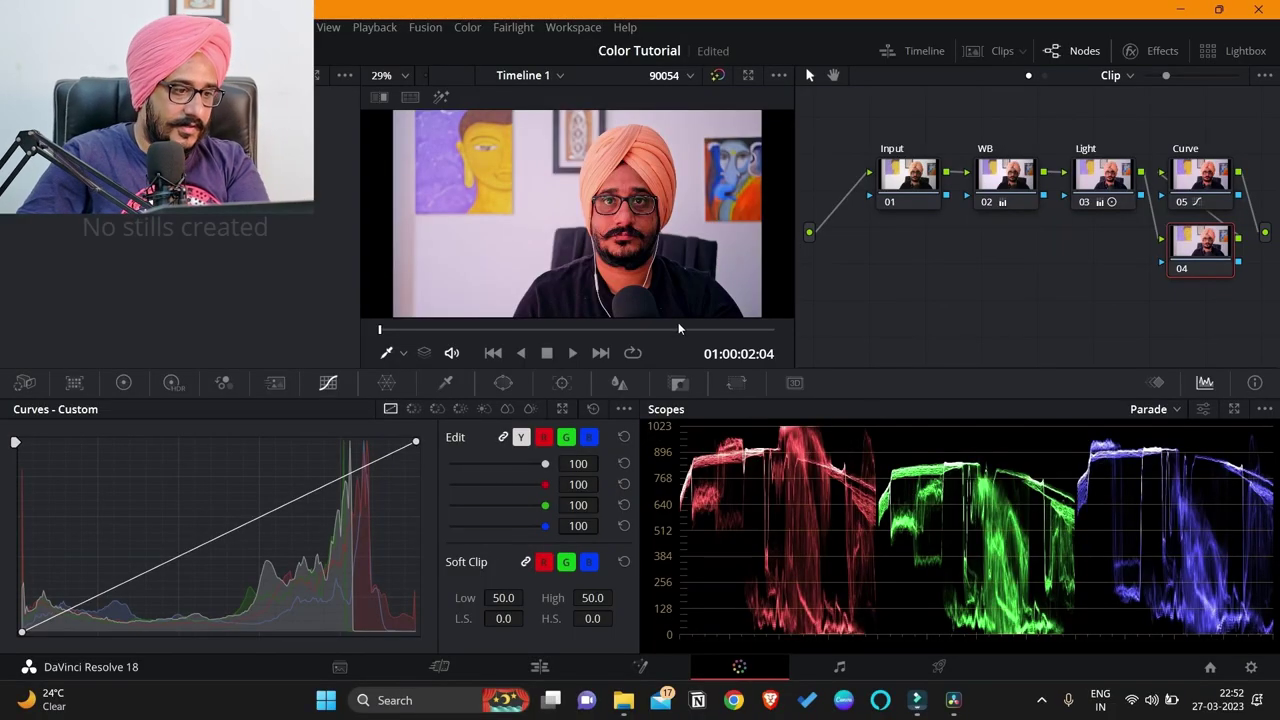
left_click(123, 382)
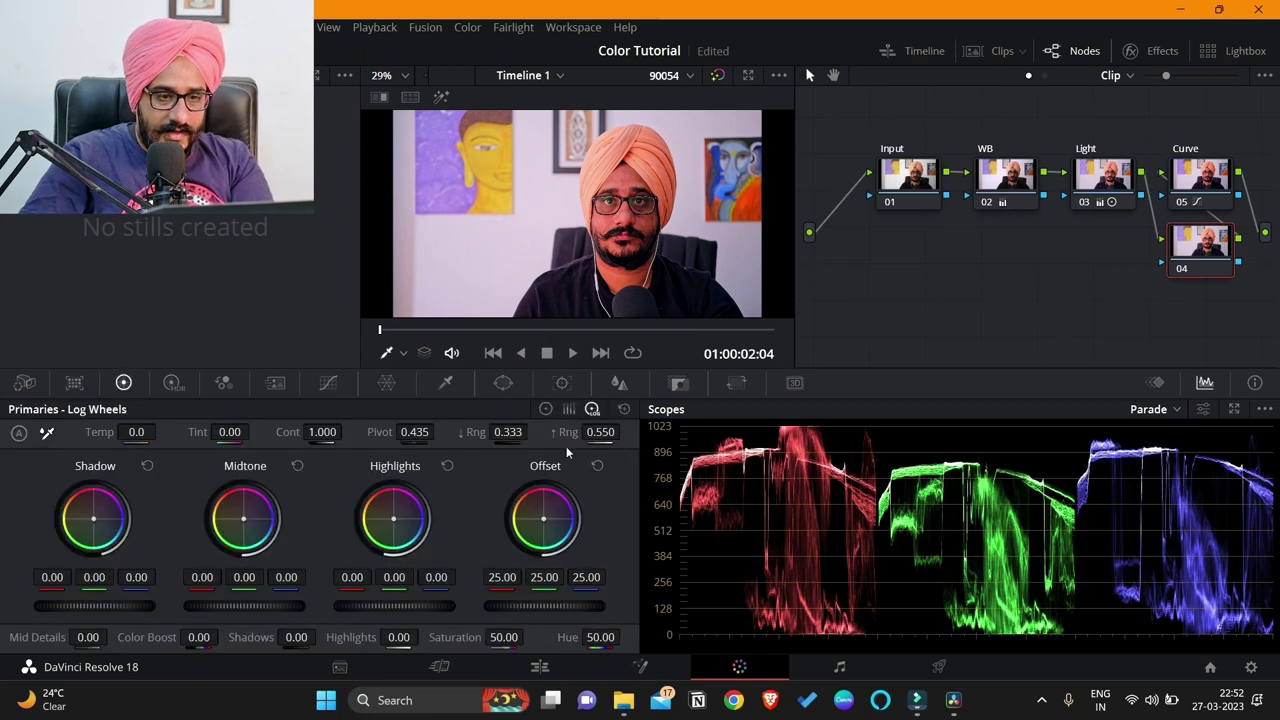
left_click(545, 409)
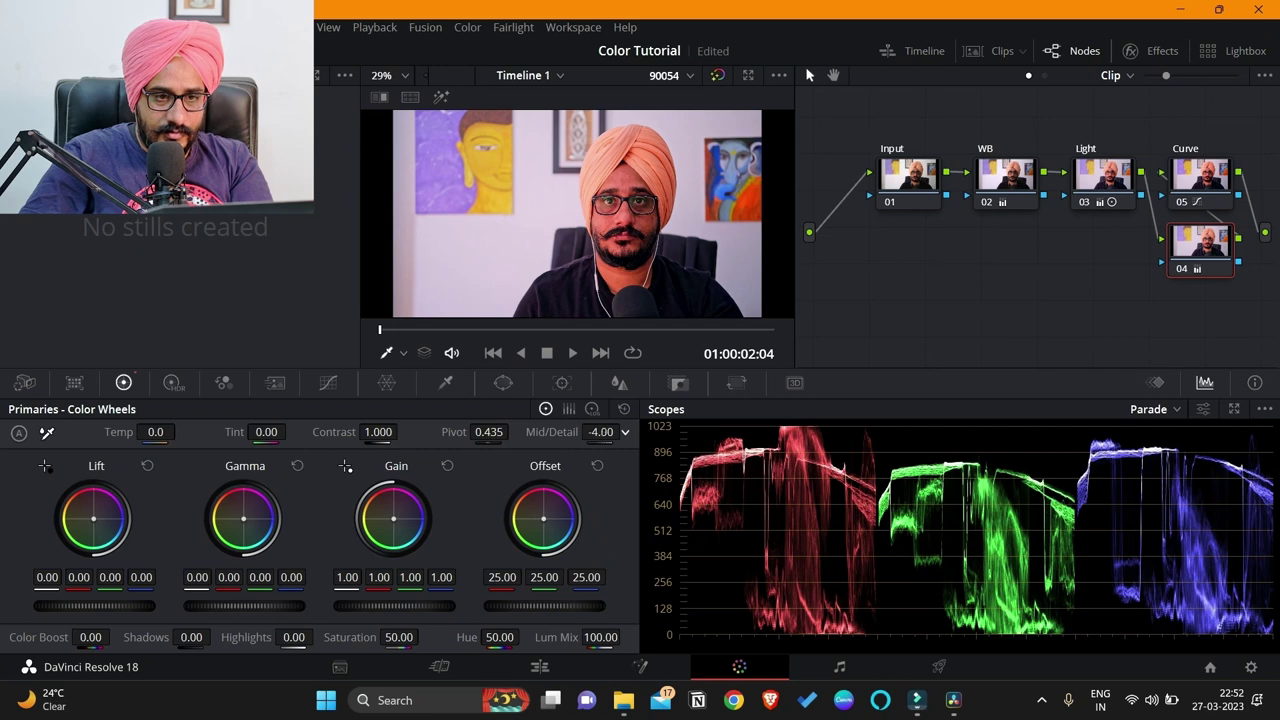
key("ctrl+f")
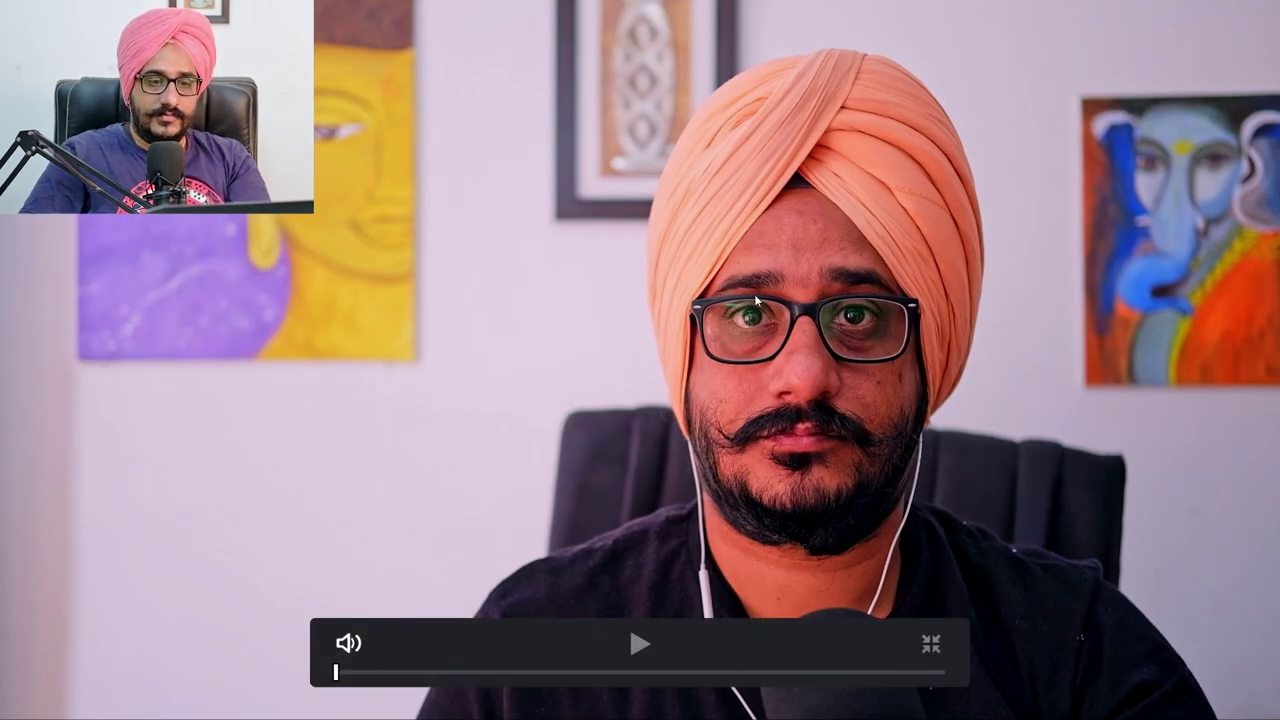
key("ctrl+f")
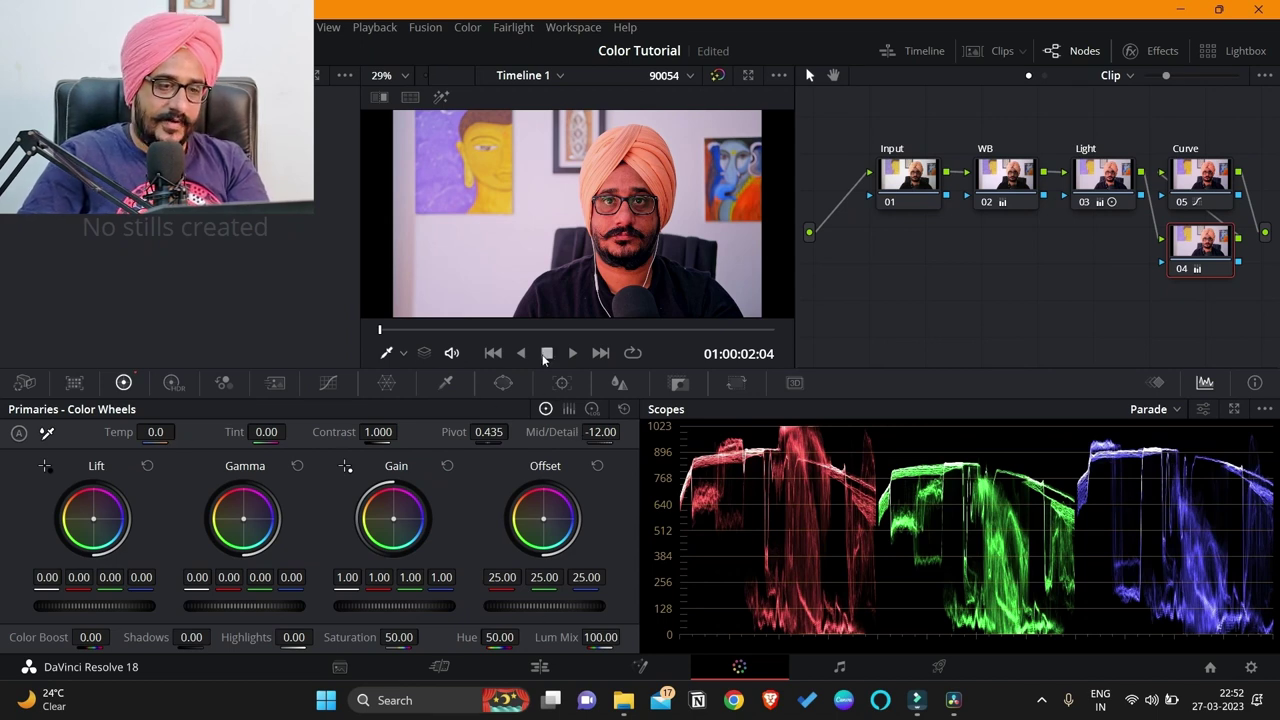
left_click(592, 409)
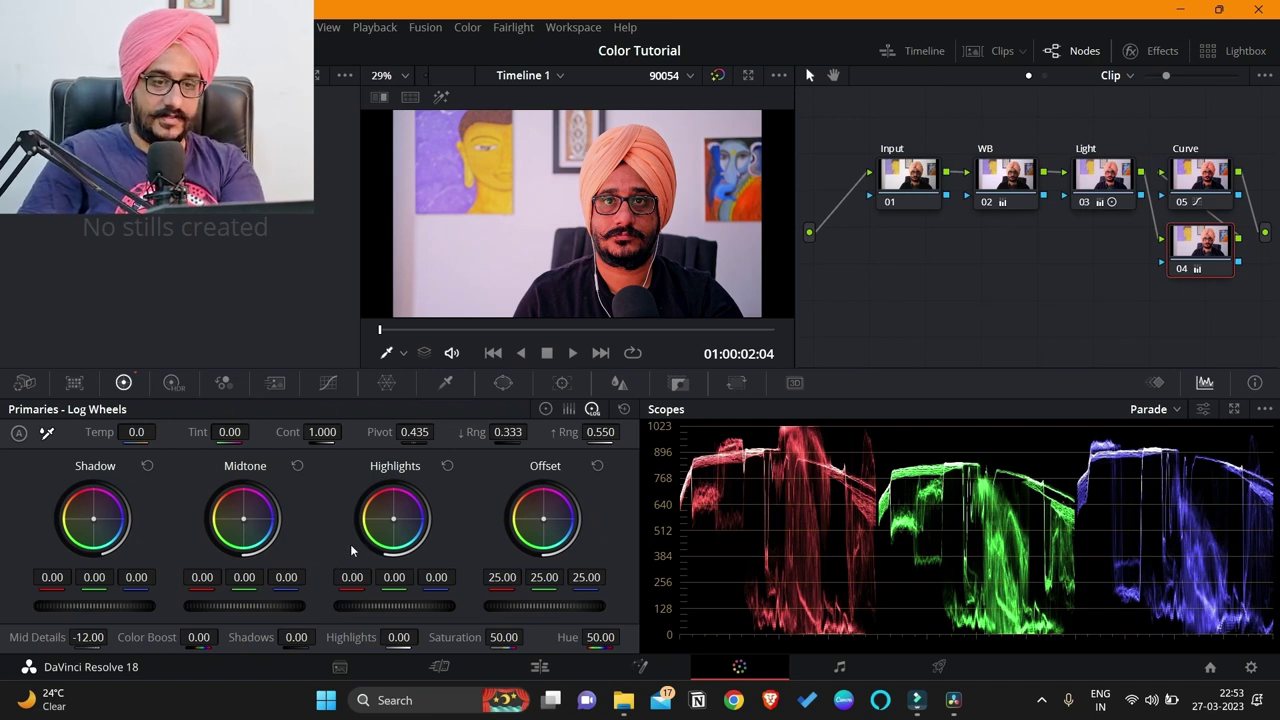
key("ctrl+f")
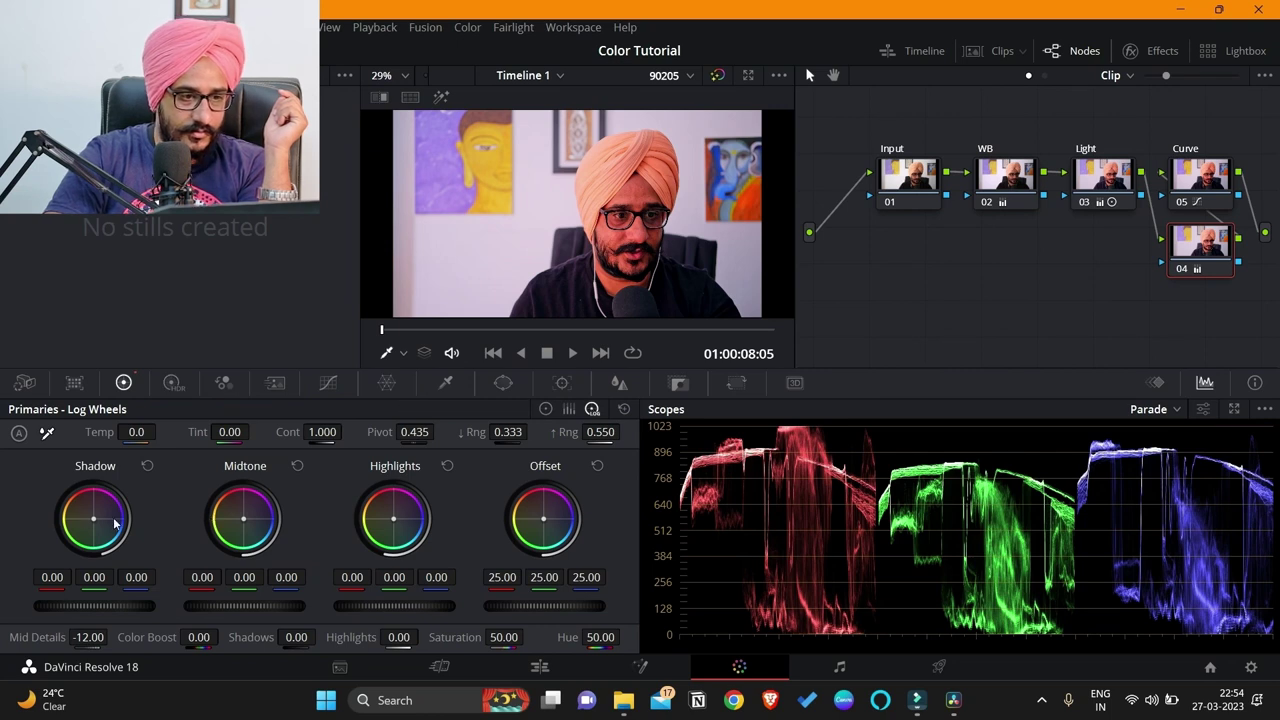
Drag node 04's red-only curve slightly down at its midpoint to reduce red in the midtones.
left_click(326, 385)
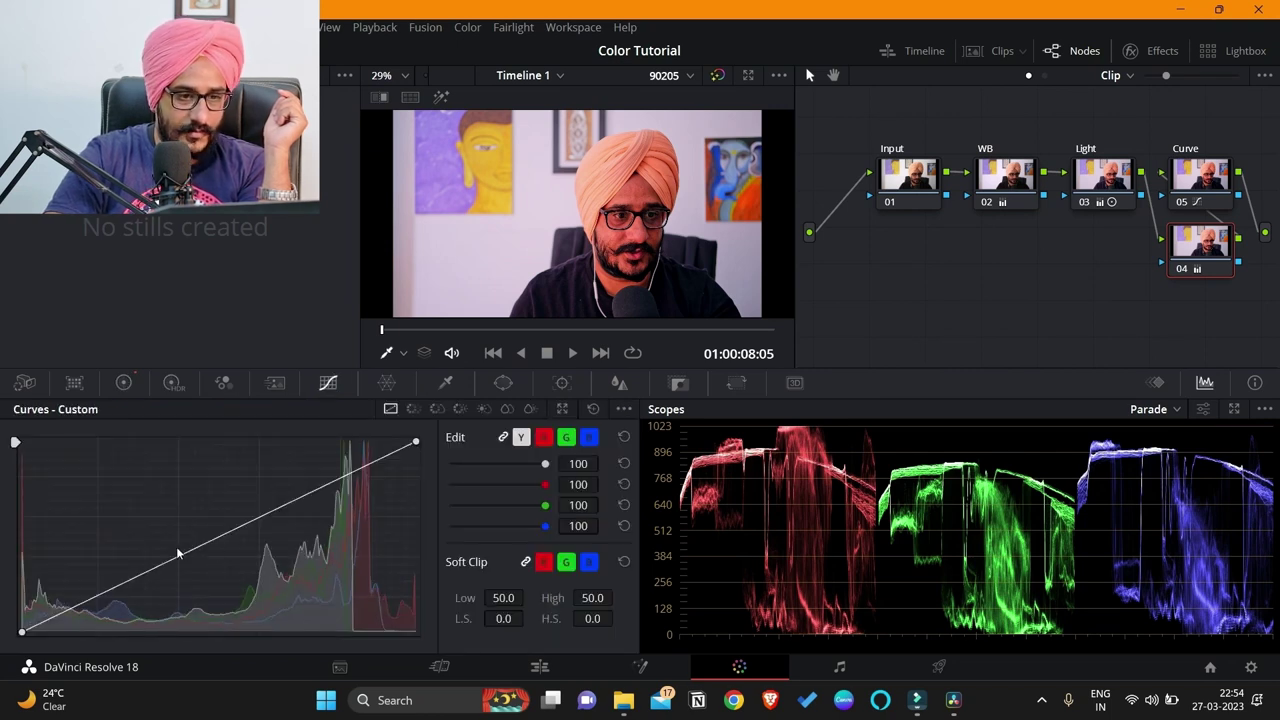
left_click(542, 438)
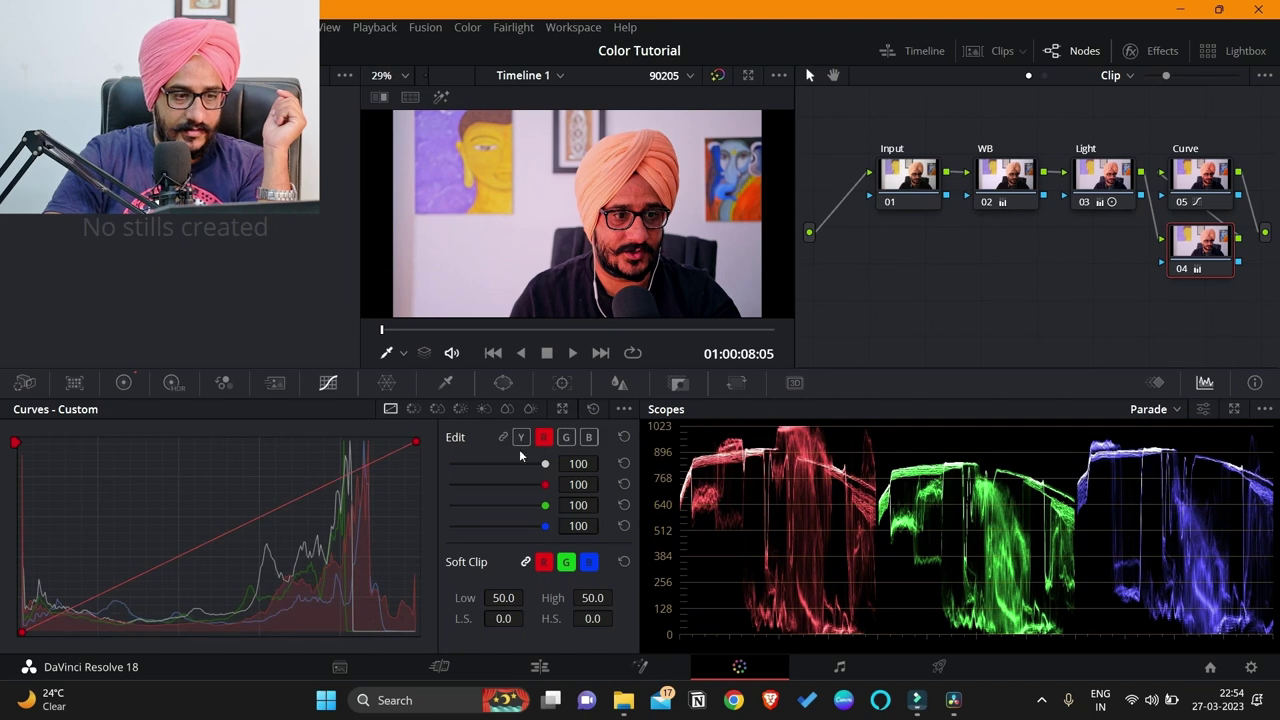
left_click_drag(232, 530, 244, 550)
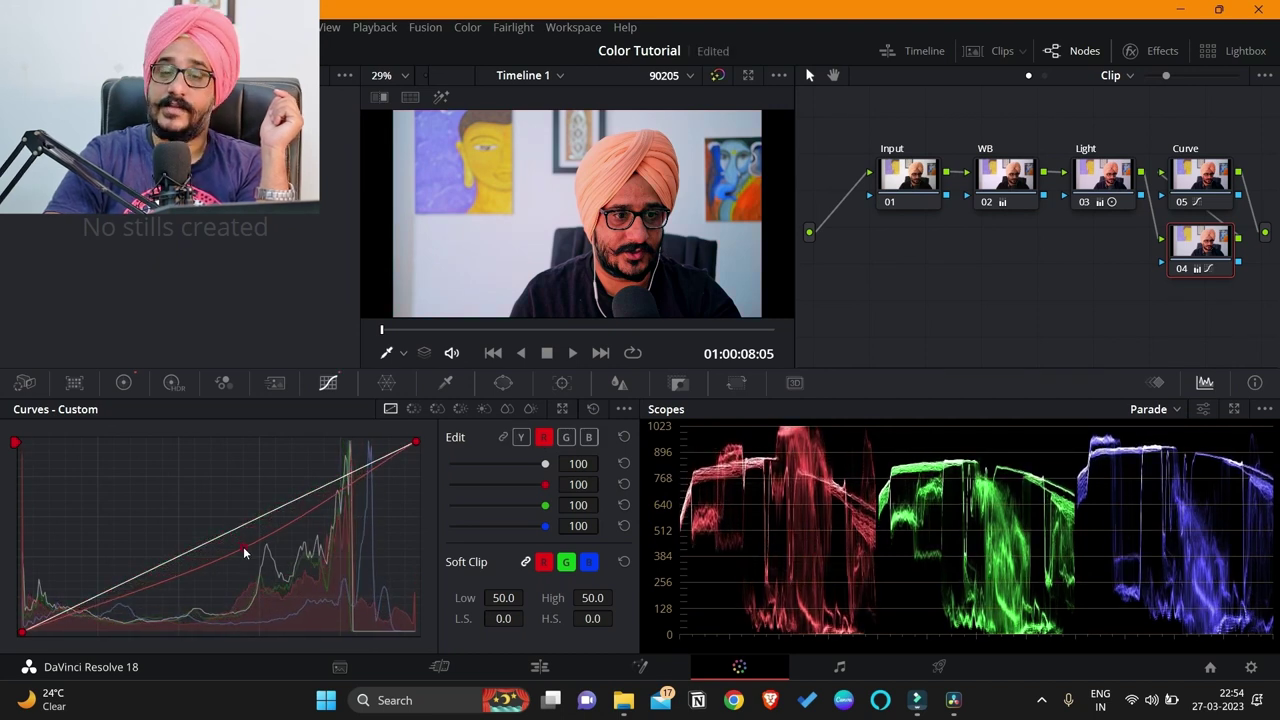